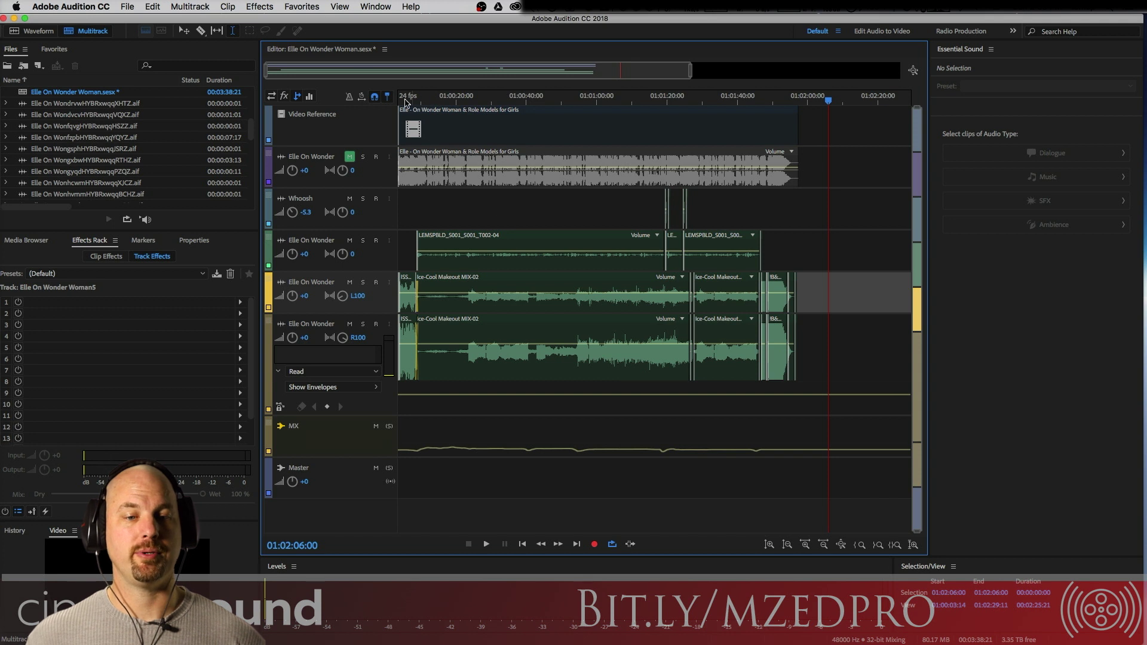
- Play the mix from 01:00:08:14 to review it
{"action": "left_click", "coordinate": [378, 7]}
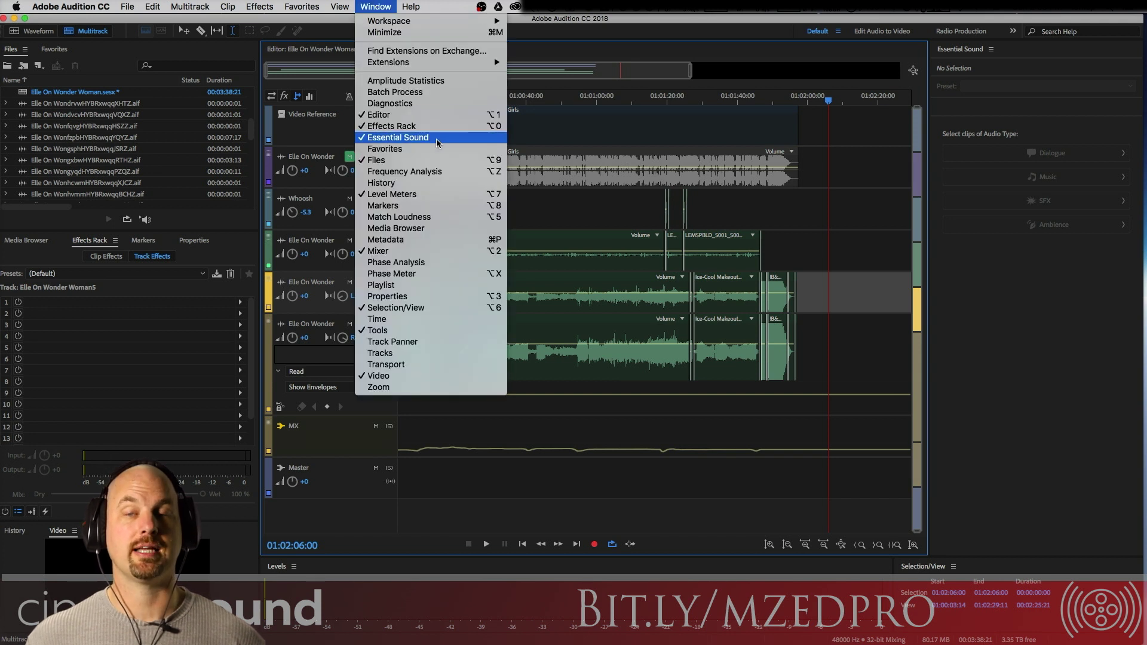
{"action": "left_click", "coordinate": [837, 168]}
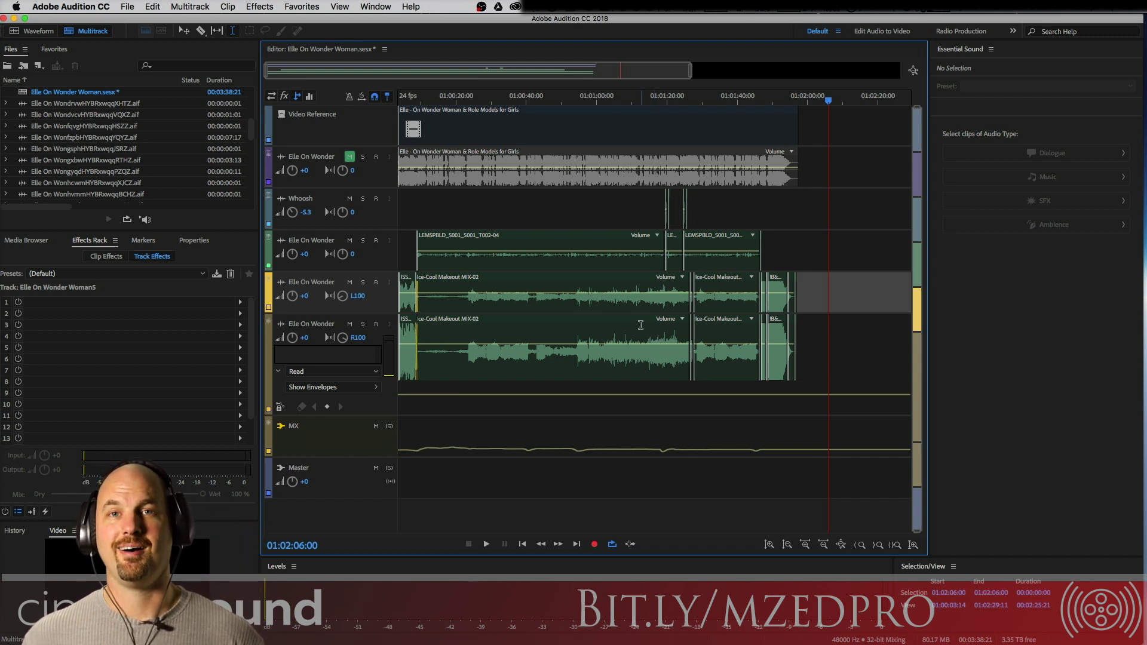
{"action": "left_click", "coordinate": [415, 241]}
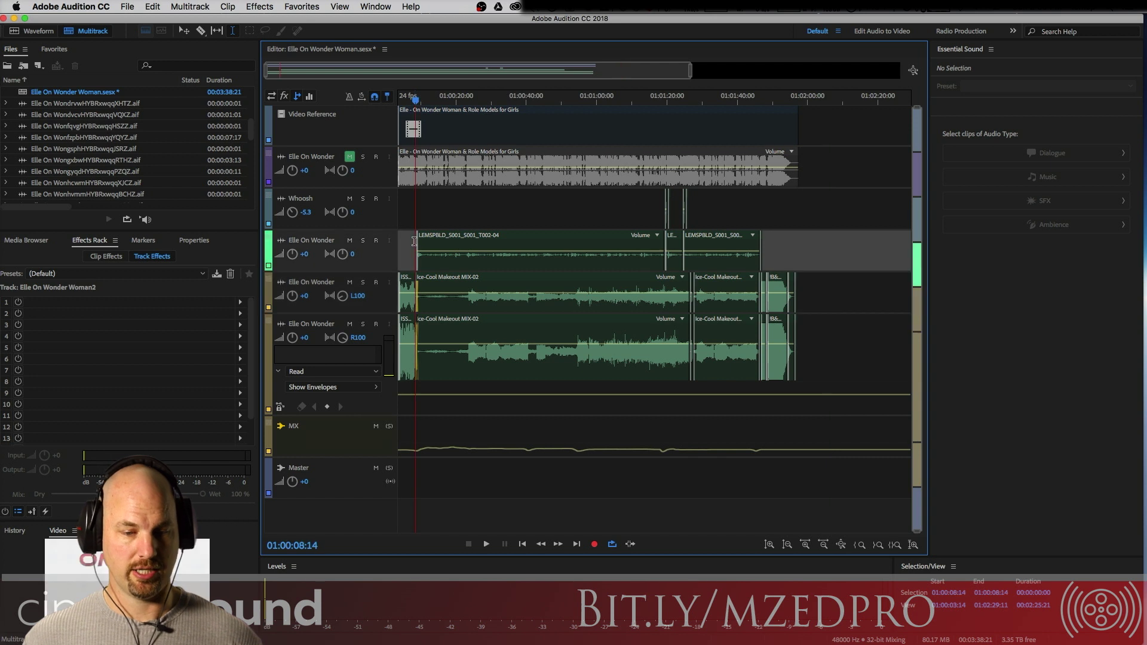
{"action": "key", "text": "space"}
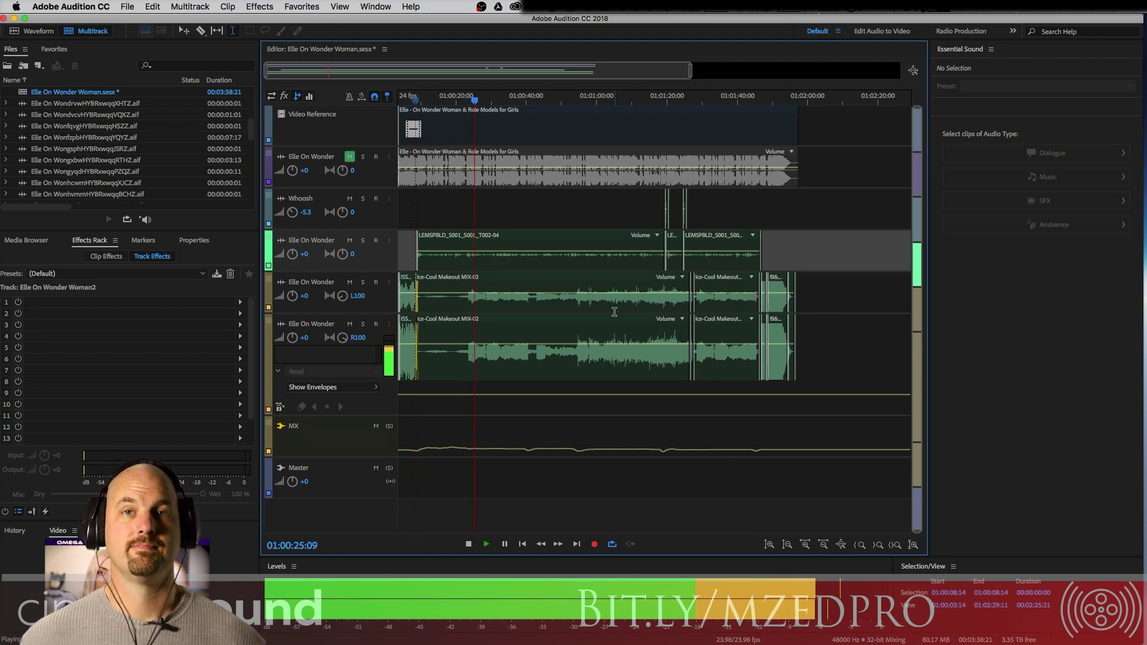
{"action": "key", "text": "space"}
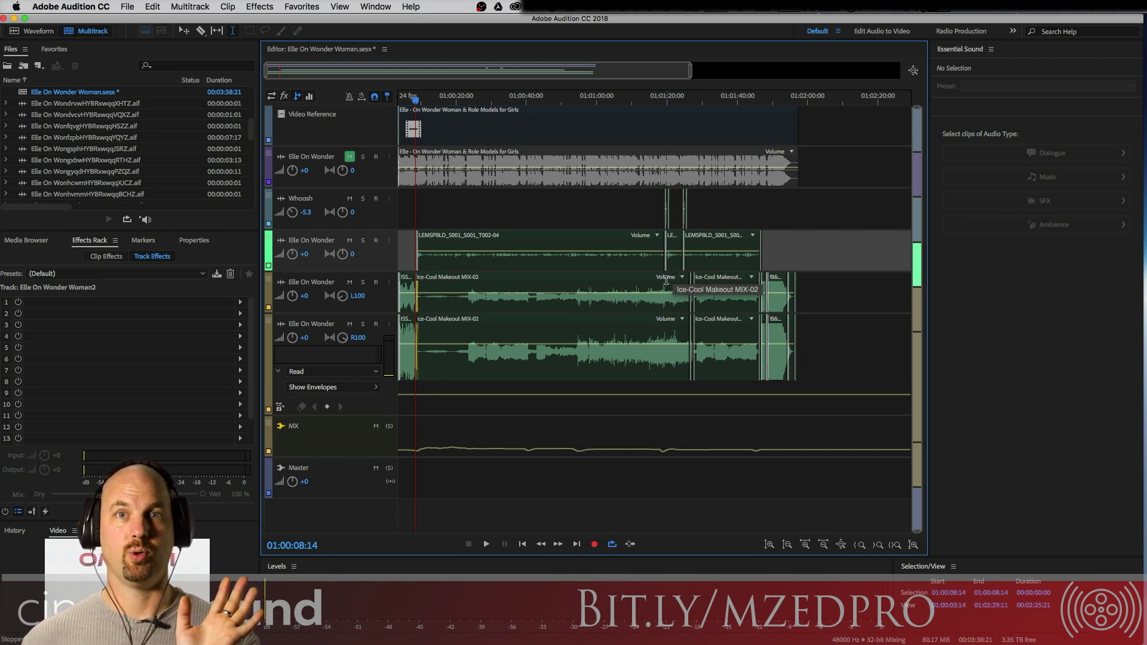
- Select all dialogue-track clips and tag them Dialogue, after briefly trying Music instead
{"action": "left_click_drag", "start_coordinate": [800, 239], "coordinate": [430, 240]}
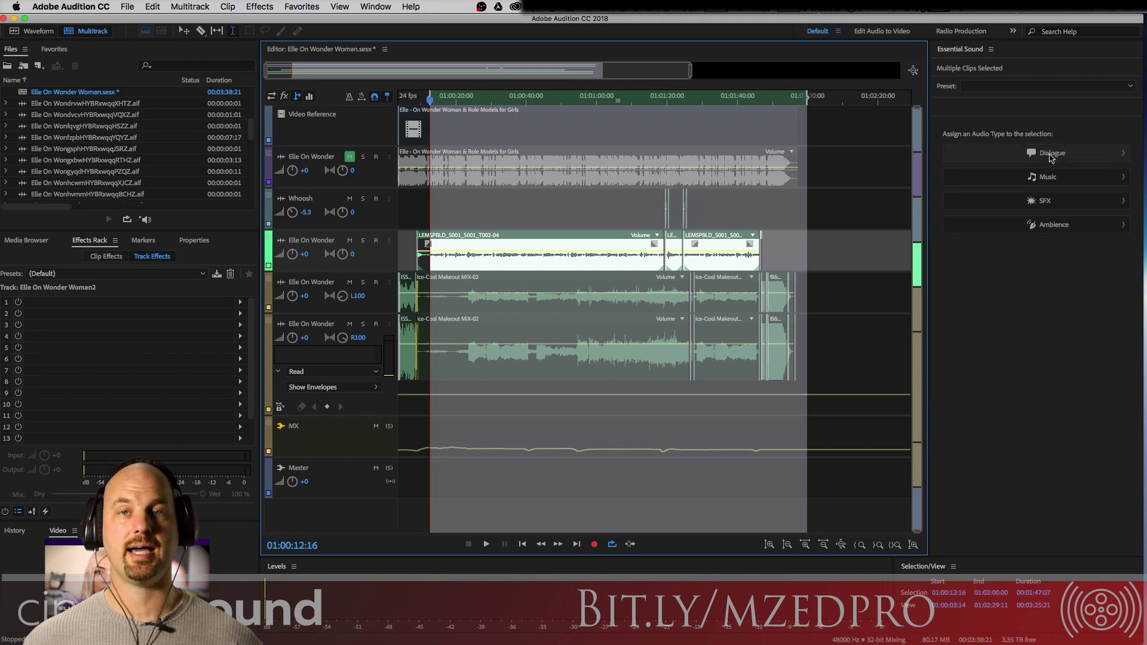
{"action": "left_click", "coordinate": [1051, 154]}
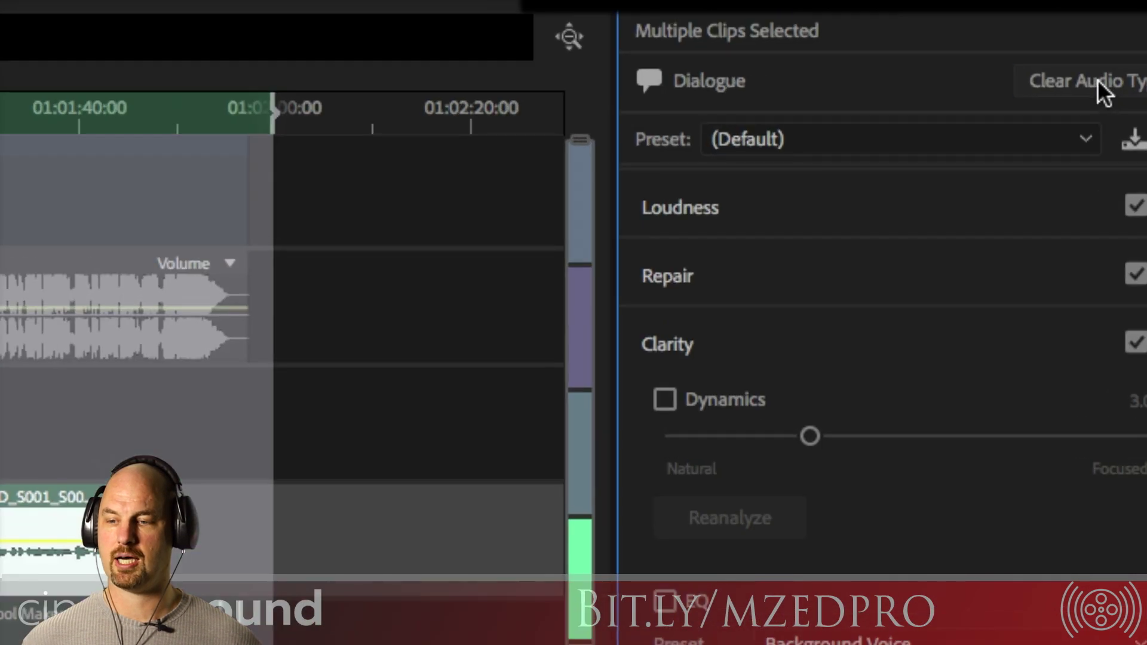
{"action": "left_click", "coordinate": [1102, 86]}
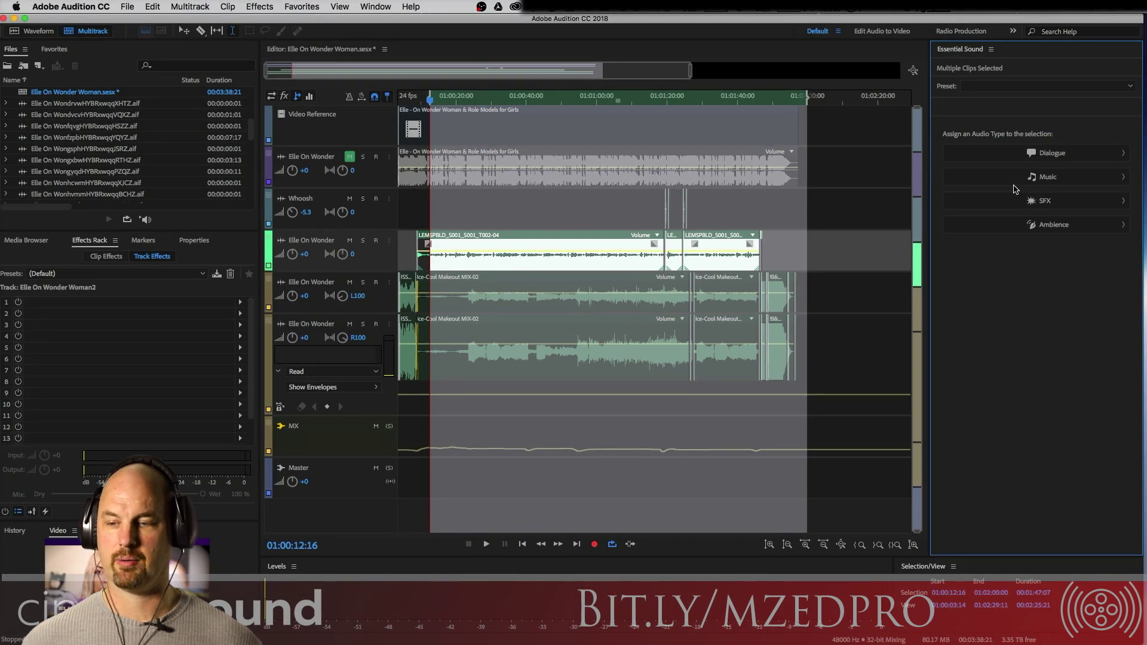
{"action": "left_click", "coordinate": [1018, 182]}
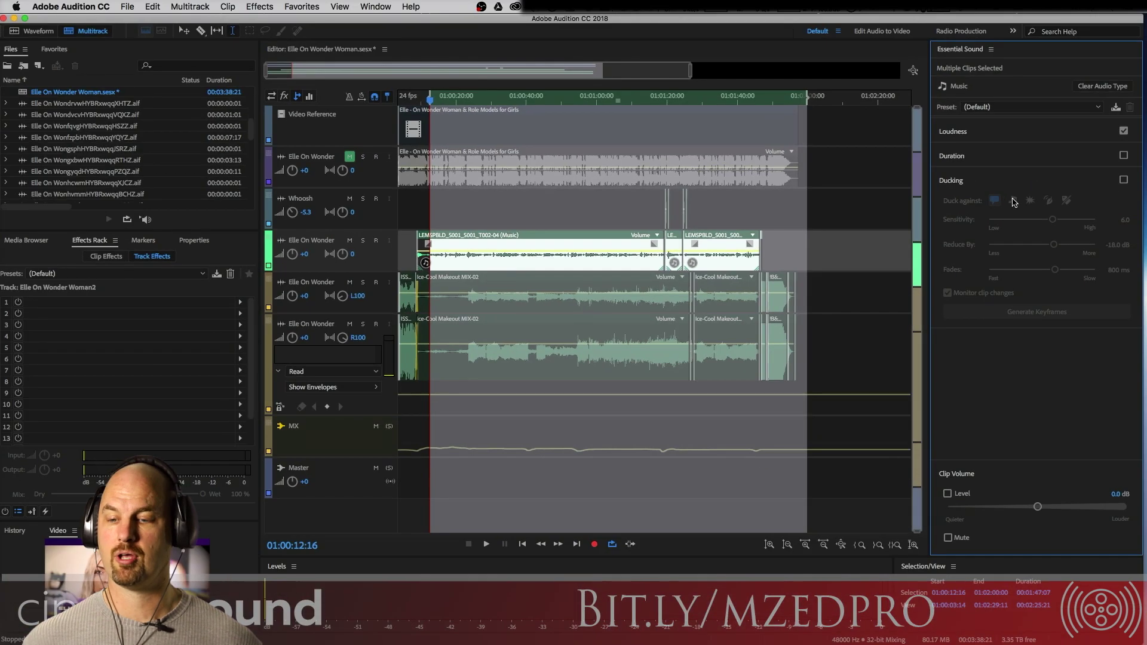
{"action": "left_click", "coordinate": [1102, 86]}
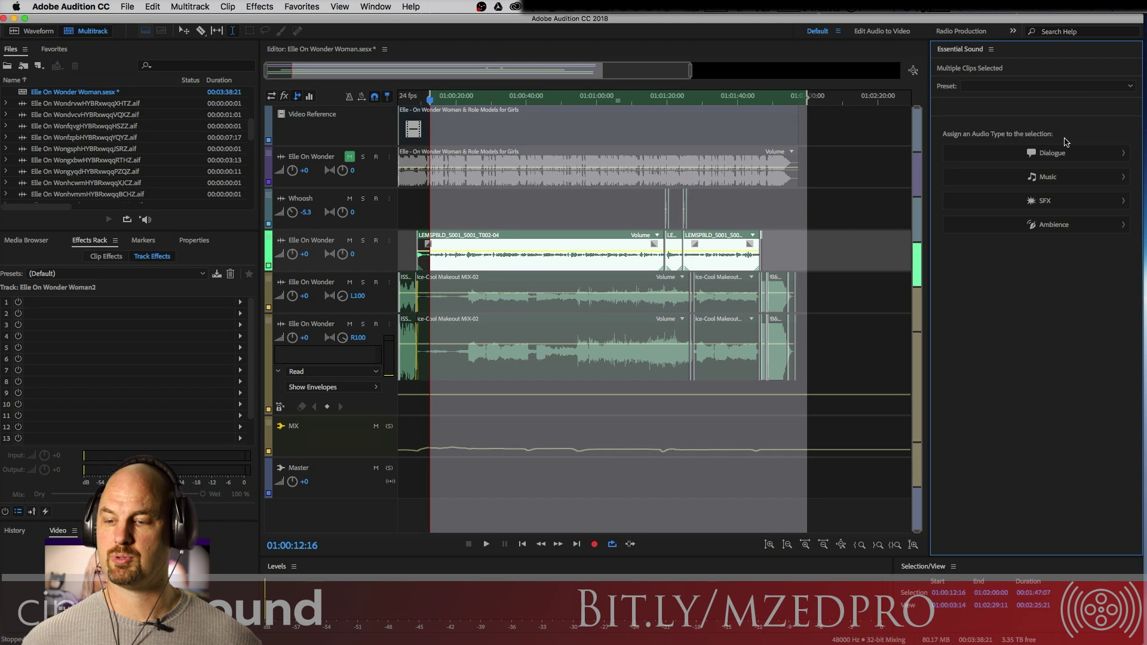
{"action": "left_click", "coordinate": [1033, 154]}
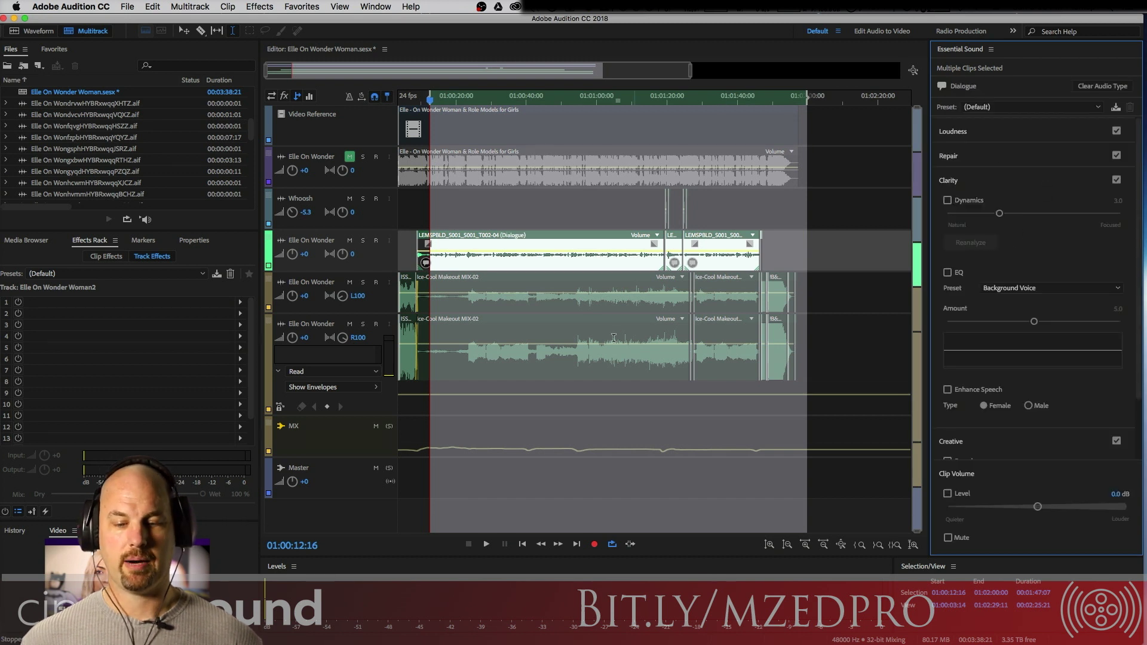
- Select both Ice-Cool Makeout MIX-02 clips with the Move tool and mark them as Music
{"action": "left_click_drag", "start_coordinate": [564, 332], "coordinate": [596, 331]}
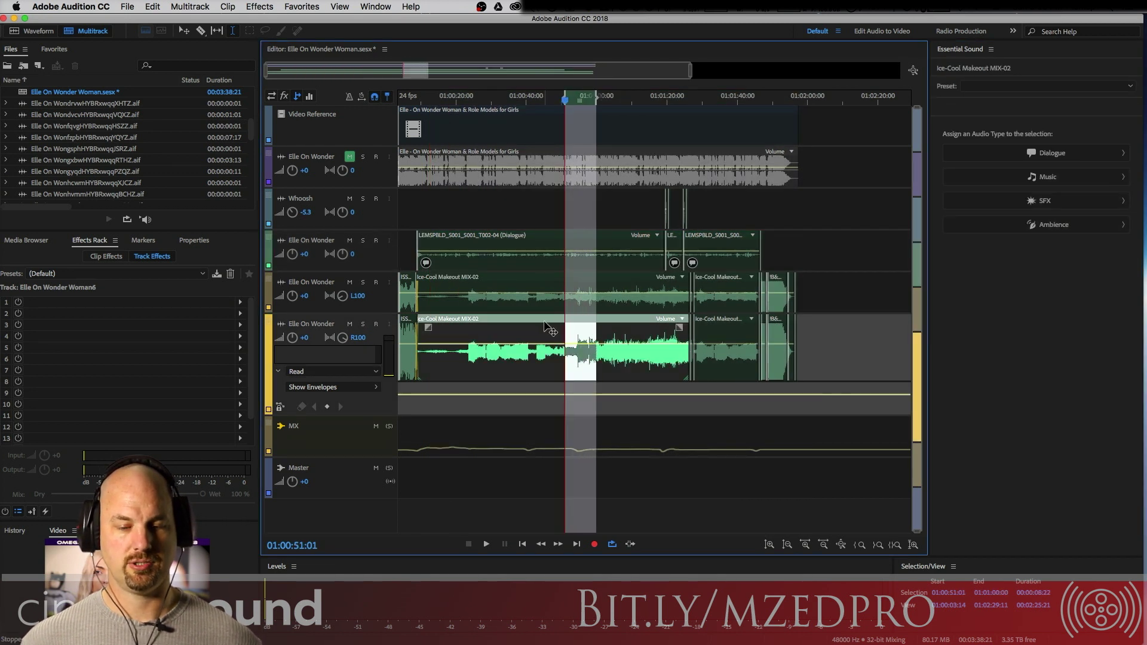
{"action": "left_click", "coordinate": [535, 296]}
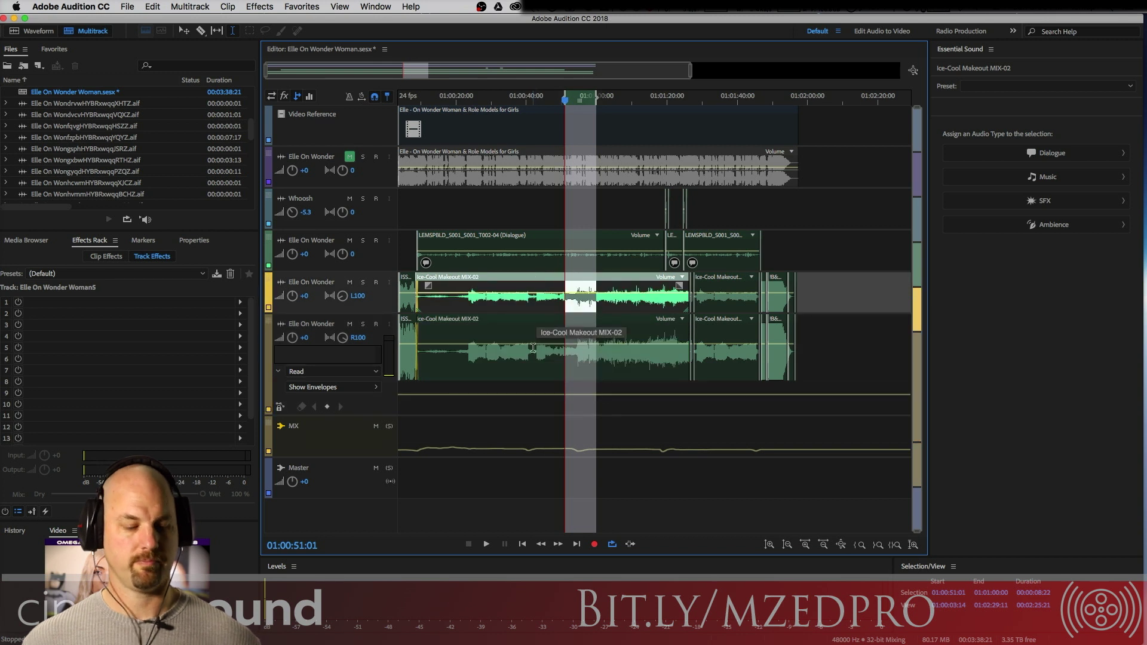
{"action": "left_click", "coordinate": [182, 34]}
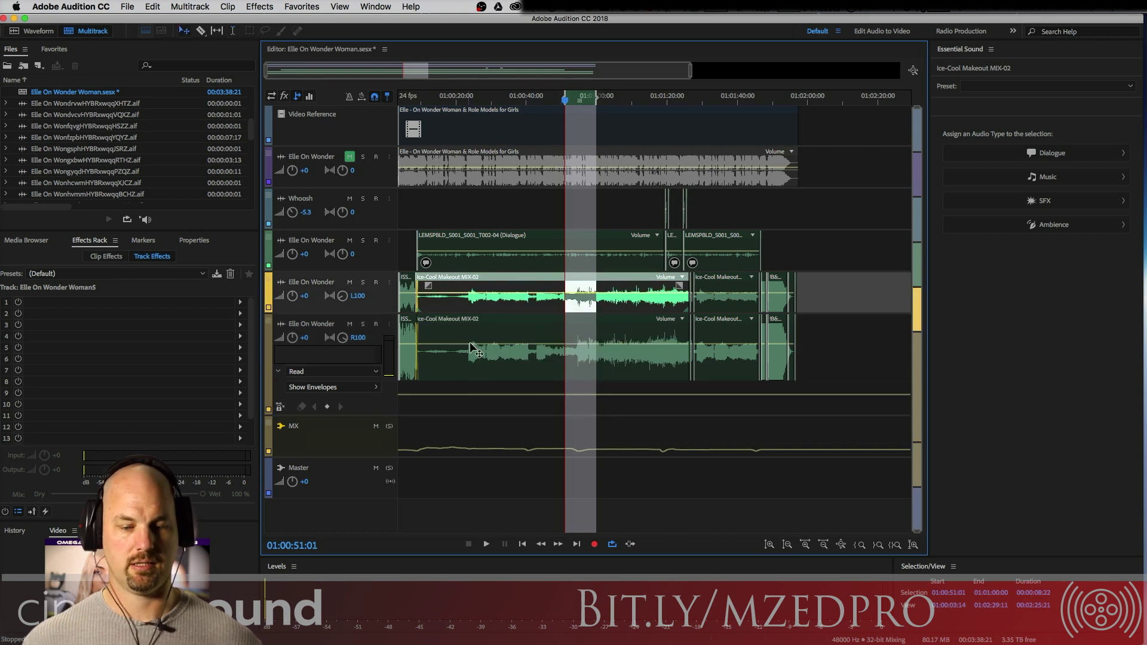
{"action": "left_click_drag", "start_coordinate": [489, 398], "coordinate": [600, 308]}
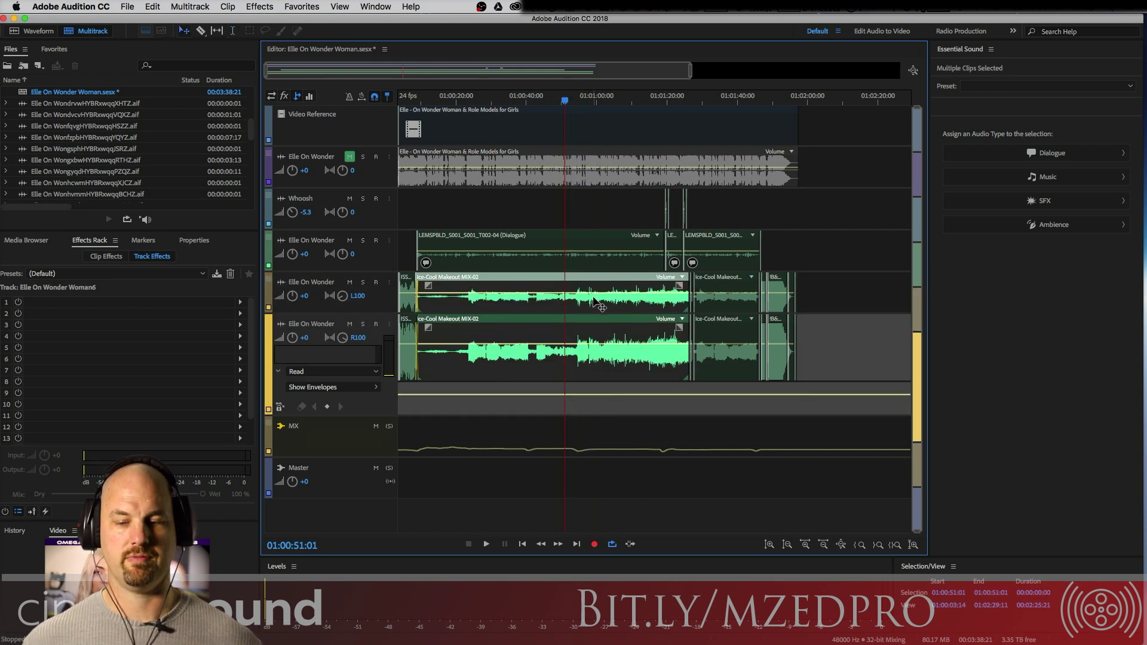
{"action": "left_click", "coordinate": [1025, 177]}
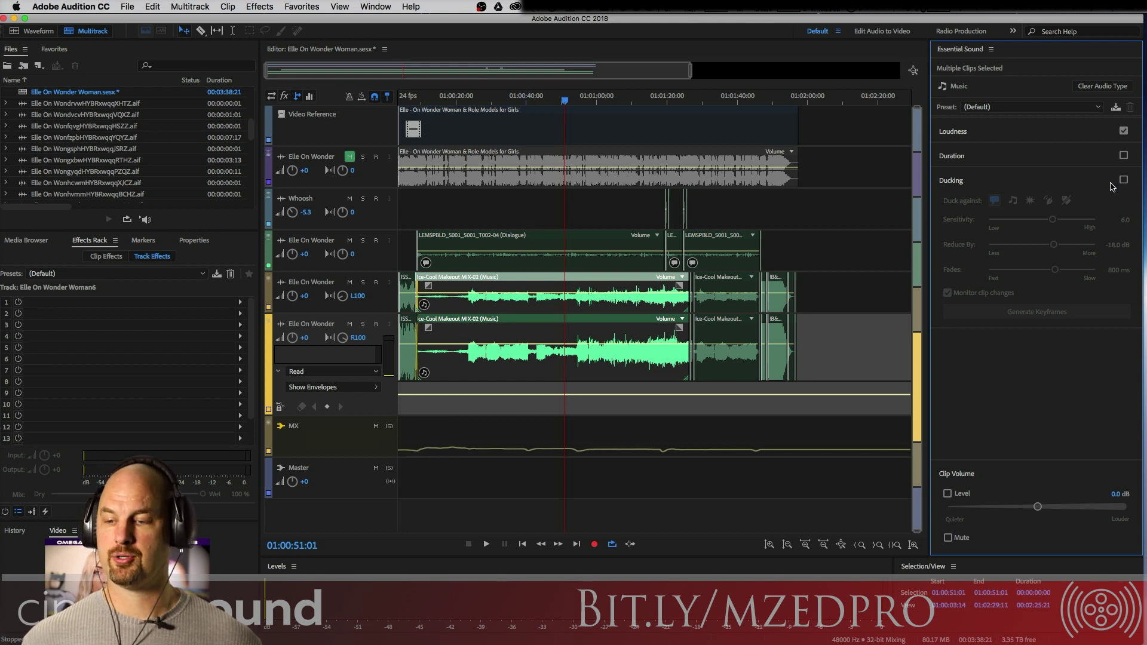
- Enable Ducking against Dialogue (6.0 sensitivity, −18 dB, 800 ms fades) and play from near 01:00:12
{"action": "left_click", "coordinate": [524, 401]}
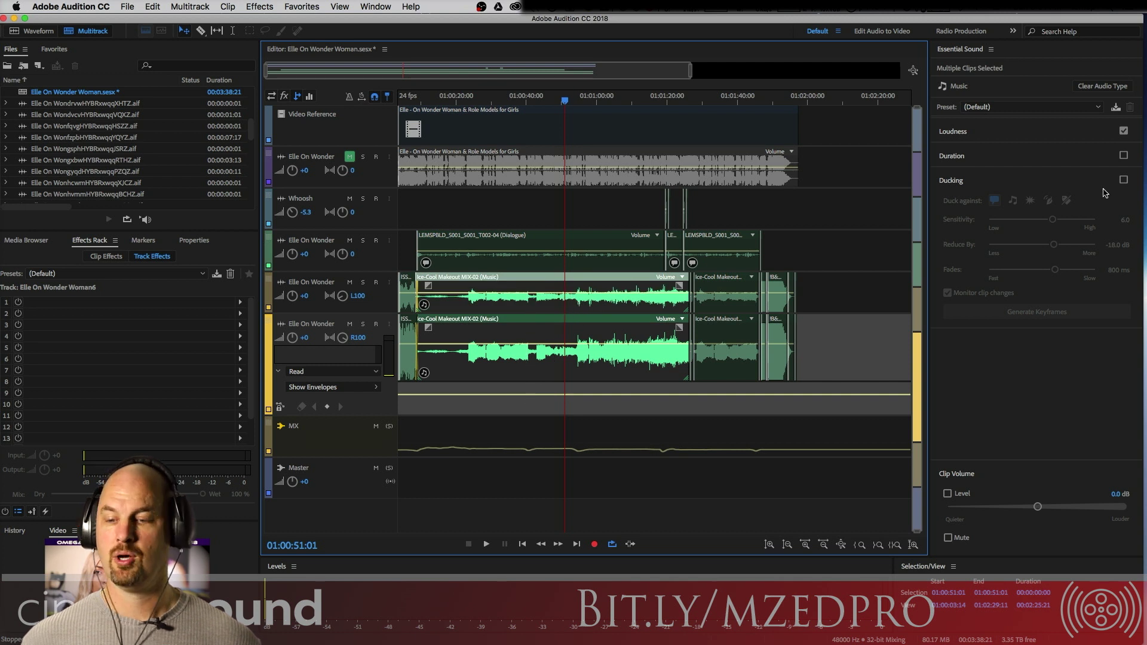
{"action": "left_click", "coordinate": [1125, 180]}
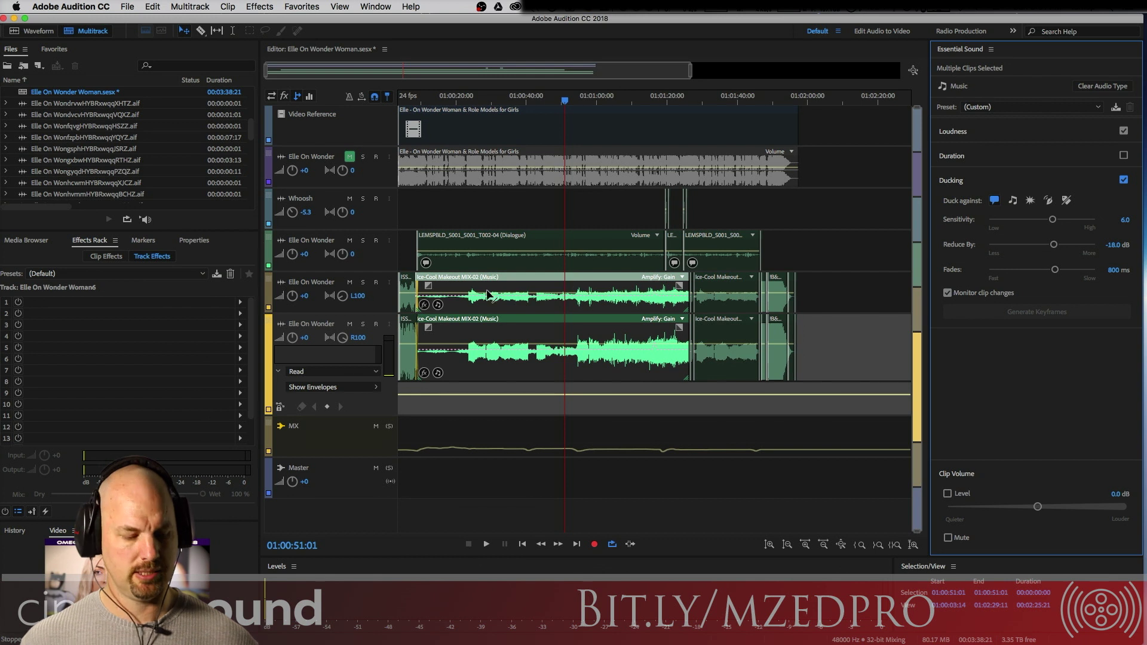
{"action": "left_click", "coordinate": [428, 353]}
{"action": "key", "text": "space"}
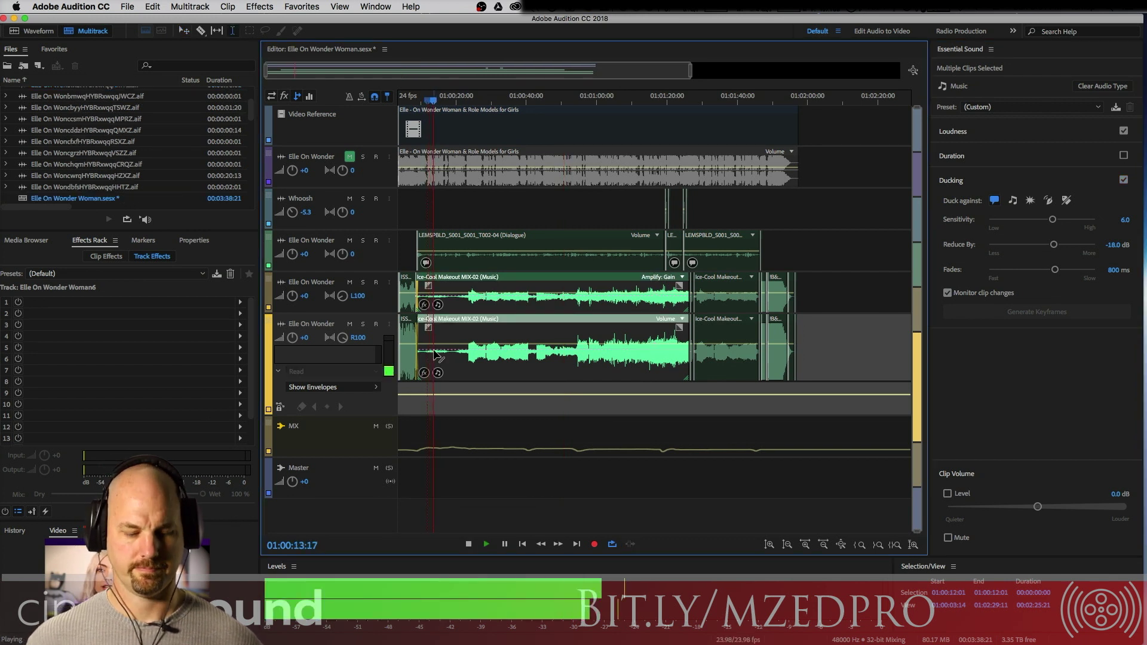
{"action": "scroll", "coordinate": [442, 344], "scroll_direction": "up", "scroll_amount": 2}
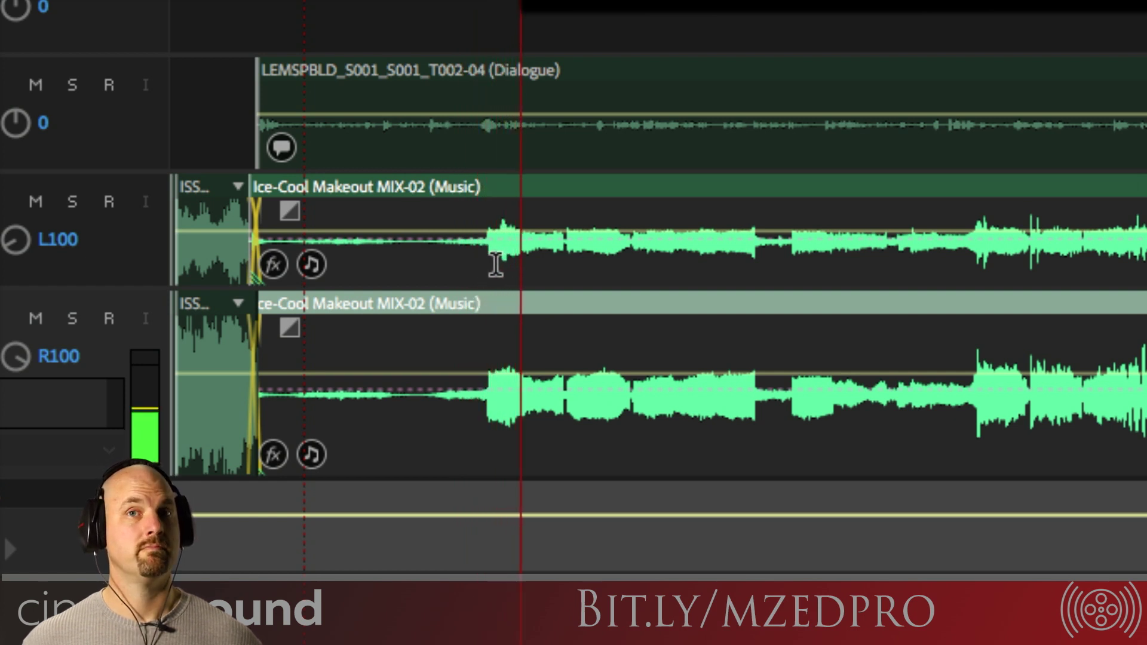
{"action": "key", "text": "space"}
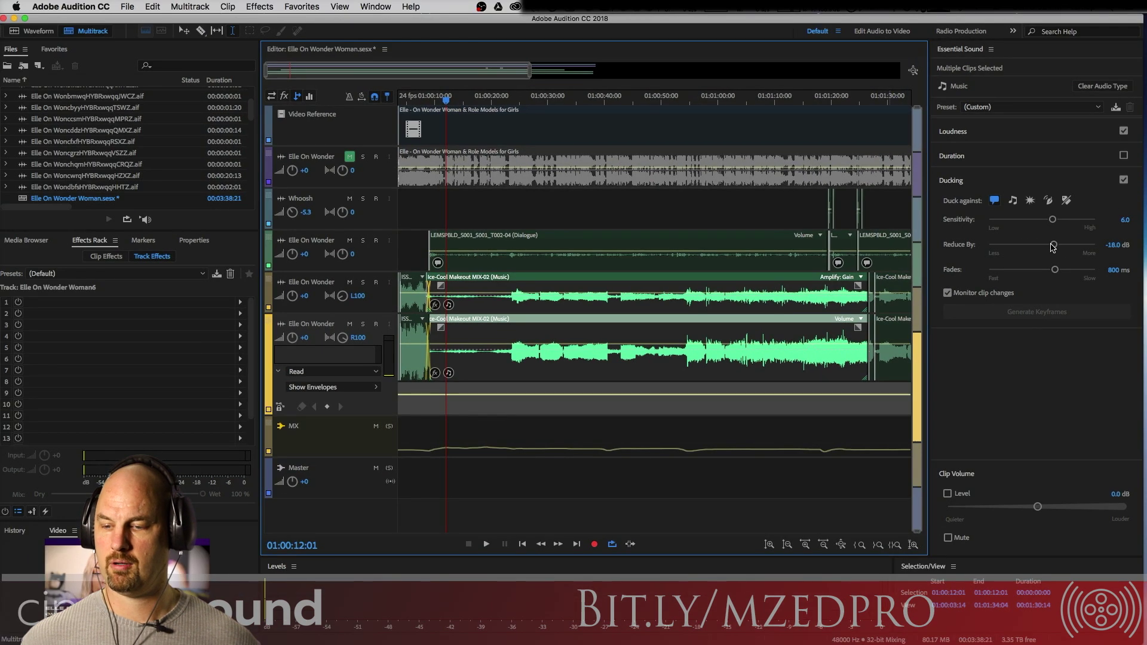
{"action": "left_click", "coordinate": [551, 430]}
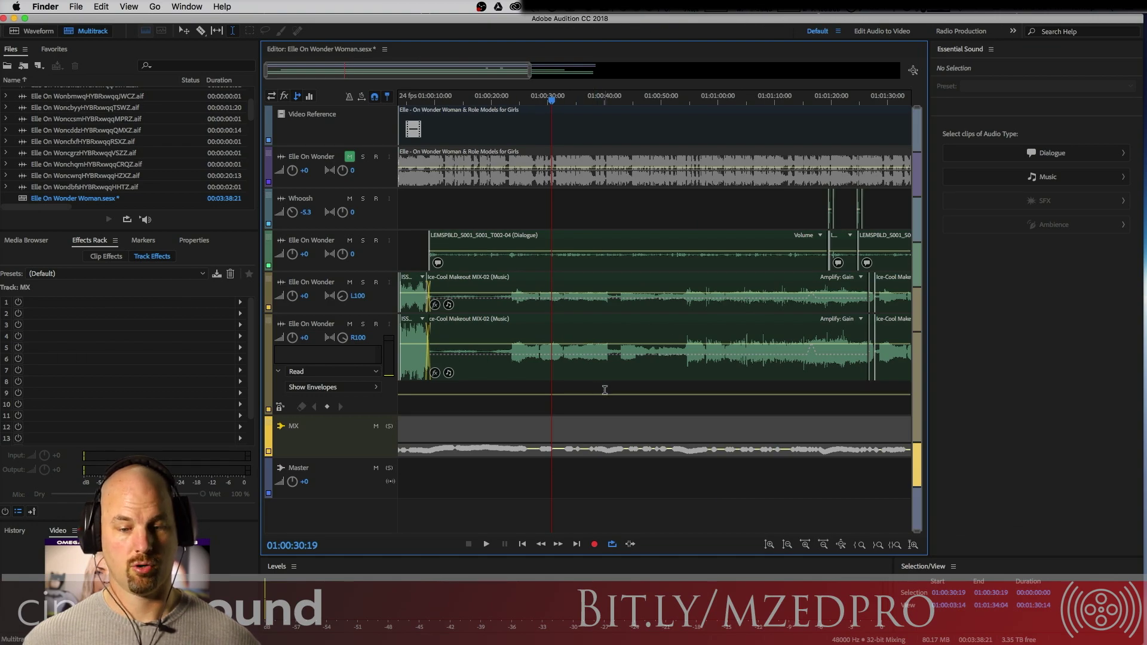
- Select the upper Ice-Cool Makeout clip and play back the −31.2 dB ducking
{"action": "left_click", "coordinate": [454, 289]}
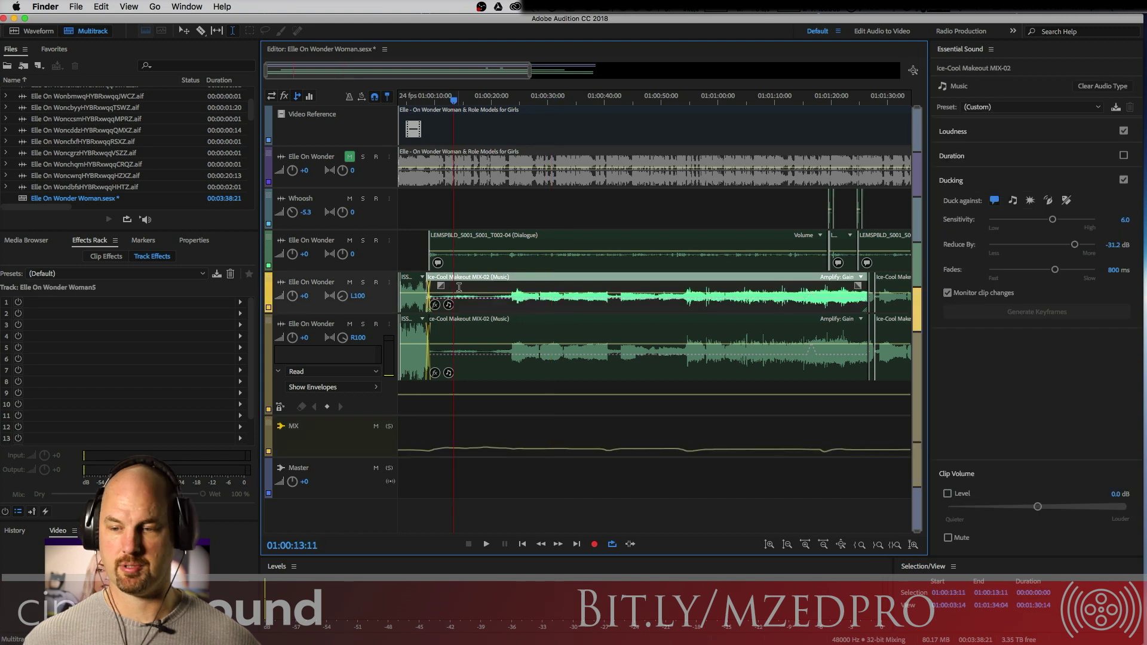
{"action": "key", "text": "space"}
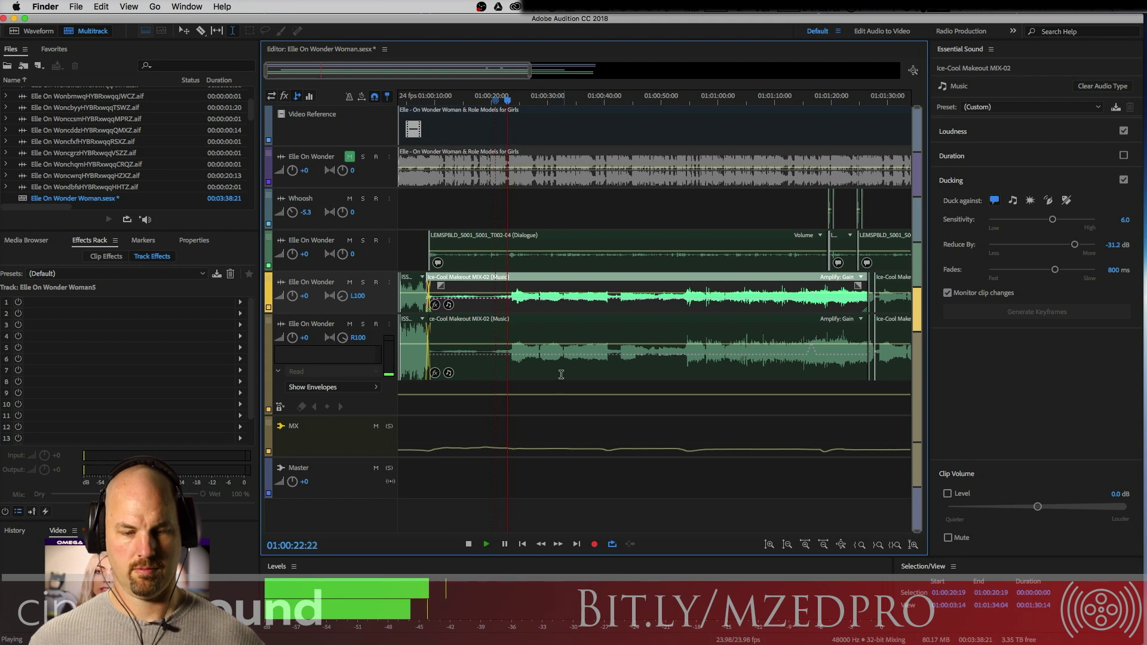
- Enlarge the track heights, scroll down to the music and MX tracks, and stop playback
{"action": "scroll", "coordinate": [371, 315], "scroll_direction": "up", "scroll_amount": 3}
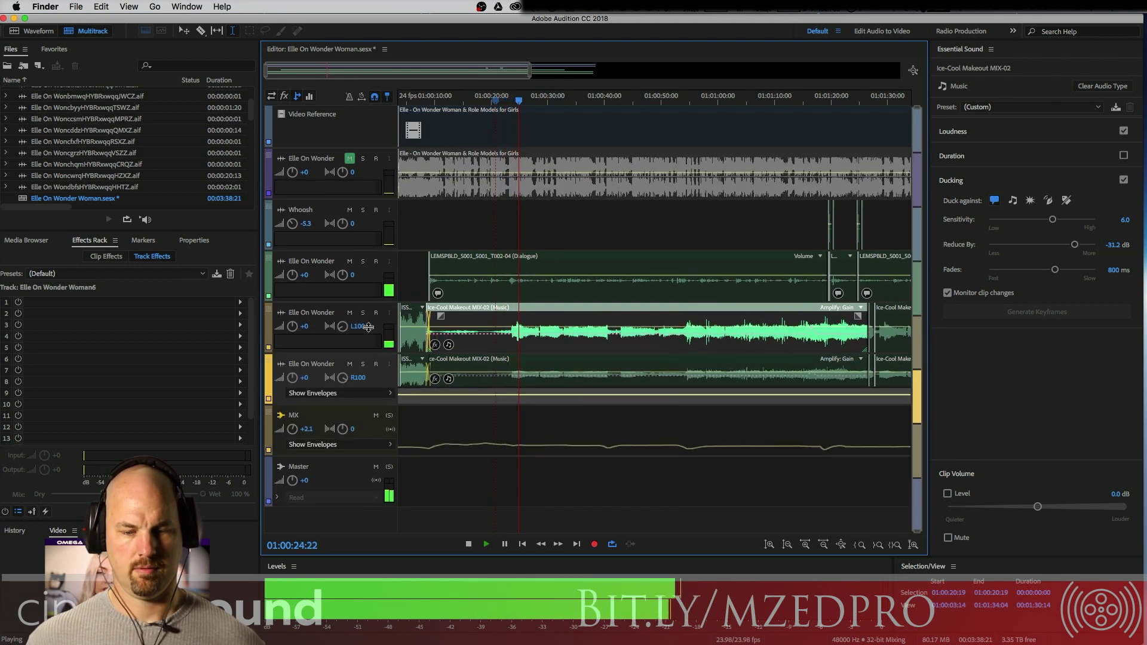
{"action": "scroll", "coordinate": [374, 360], "scroll_direction": "up", "scroll_amount": 3}
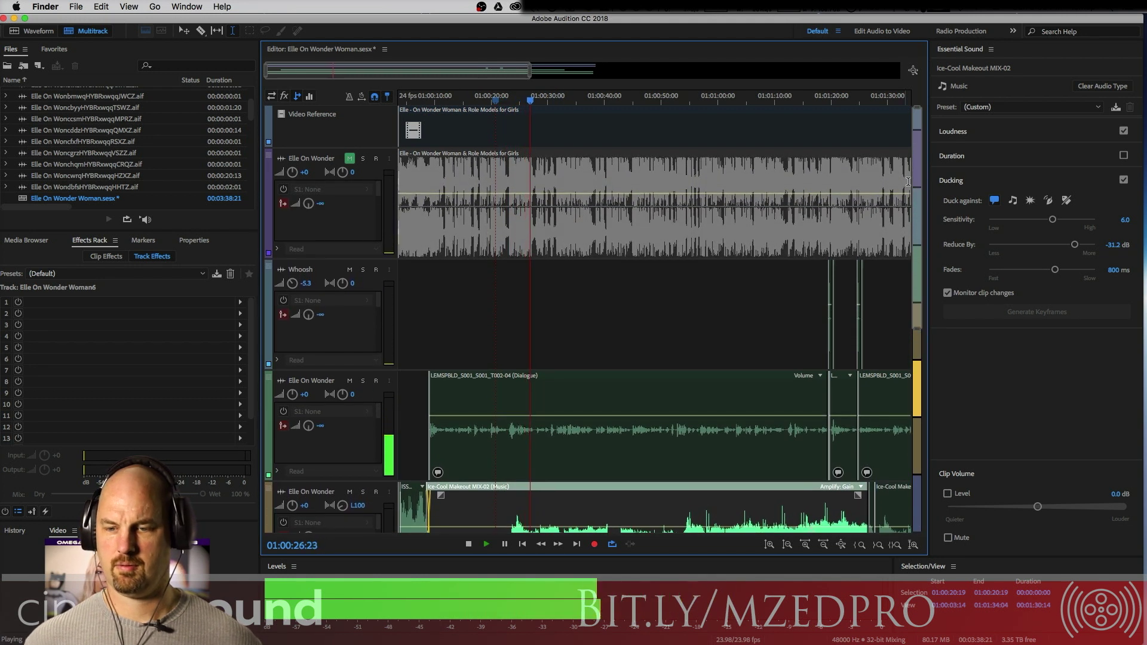
{"action": "scroll", "coordinate": [914, 199], "scroll_direction": "down", "scroll_amount": 1}
{"action": "scroll", "coordinate": [915, 199], "scroll_direction": "down", "scroll_amount": 5}
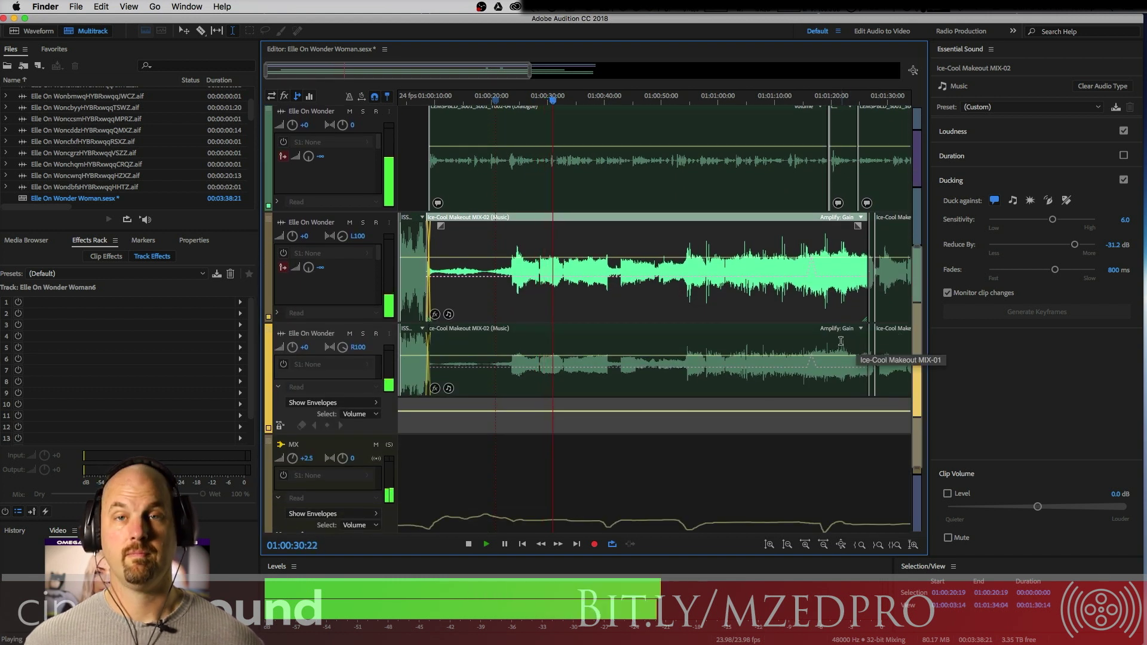
{"action": "key", "text": "space"}
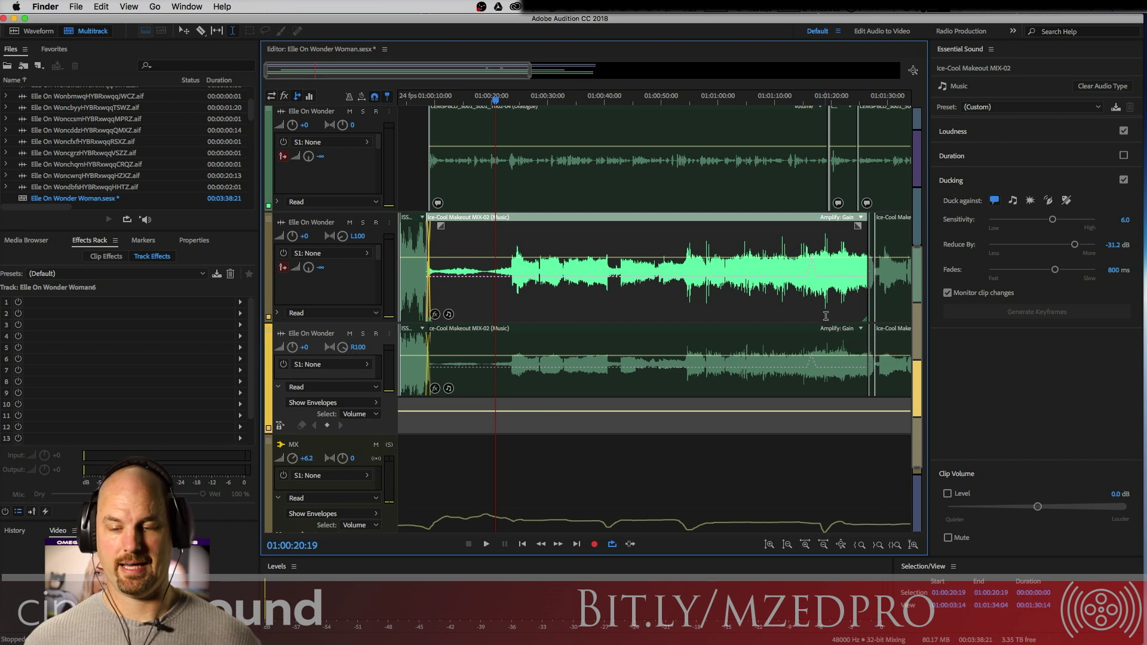
- Play from 01:01:11:04, then select the dialogue from 01:00:44:07 to 01:00:52:03
{"action": "left_click", "coordinate": [780, 273]}
{"action": "key", "text": "space"}
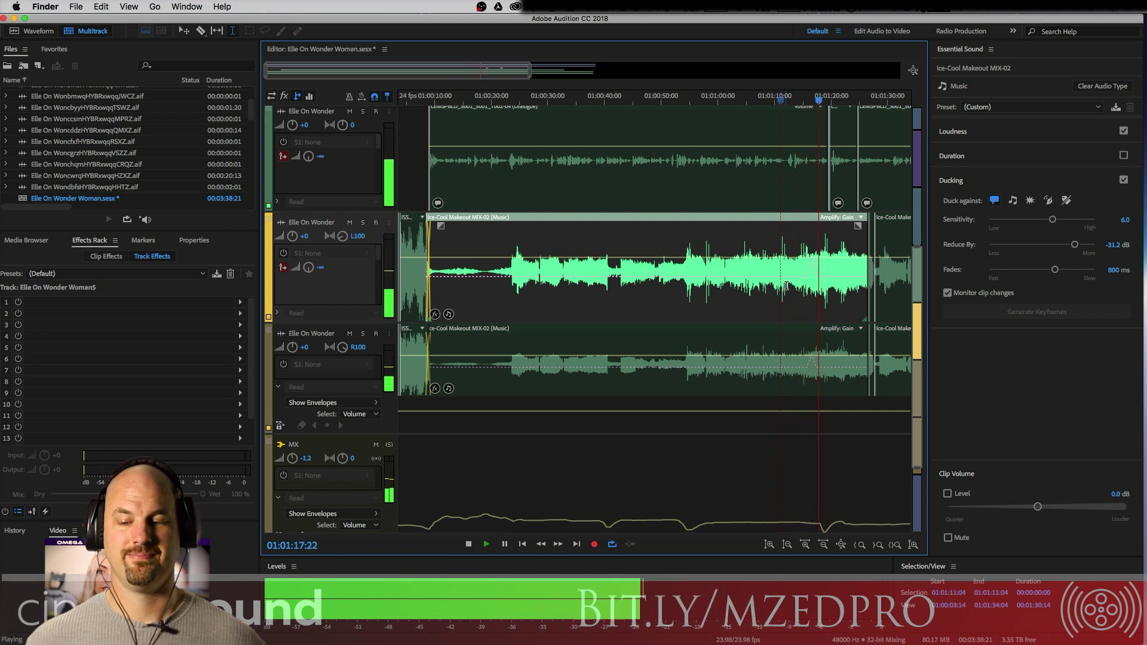
{"action": "key", "text": "space"}
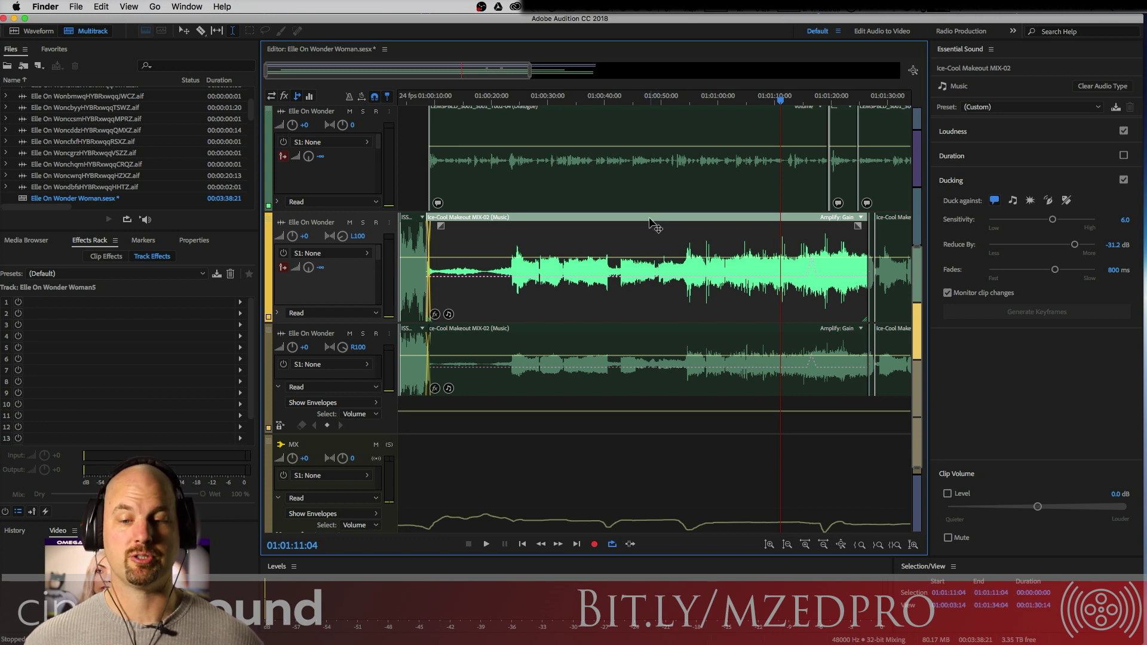
{"action": "left_click_drag", "start_coordinate": [629, 170], "coordinate": [671, 169]}
- Split the selected dialogue range into its own clip, mute it, and select the earlier clip
{"action": "key", "text": "super+k"}
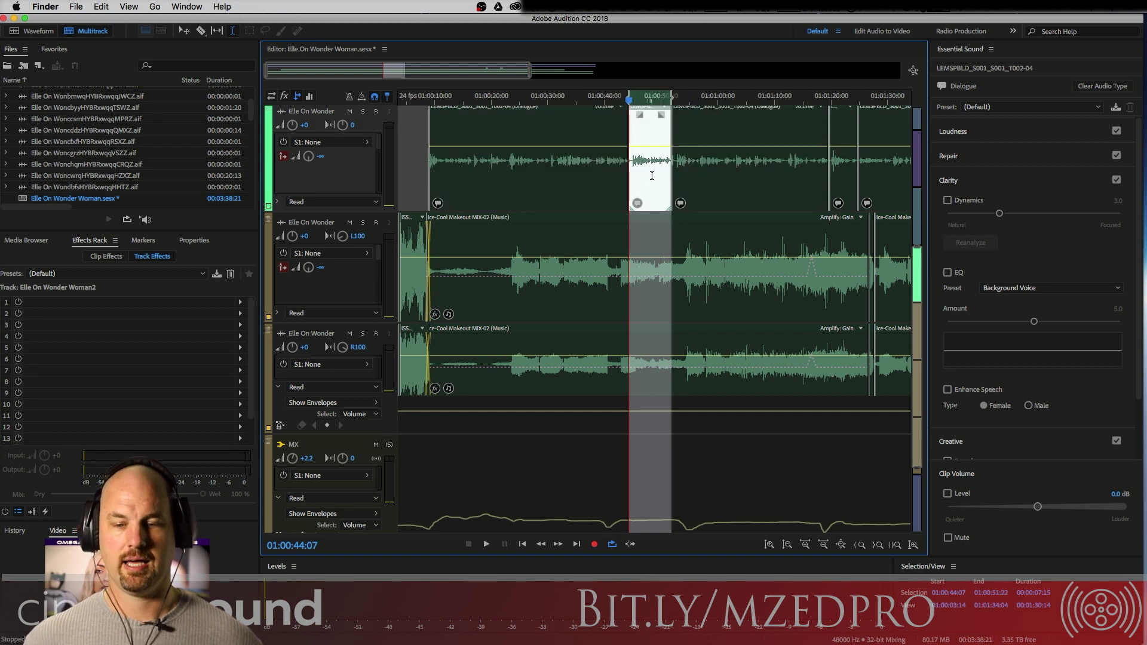
{"action": "right_click", "coordinate": [652, 174]}
{"action": "left_click", "coordinate": [730, 438]}
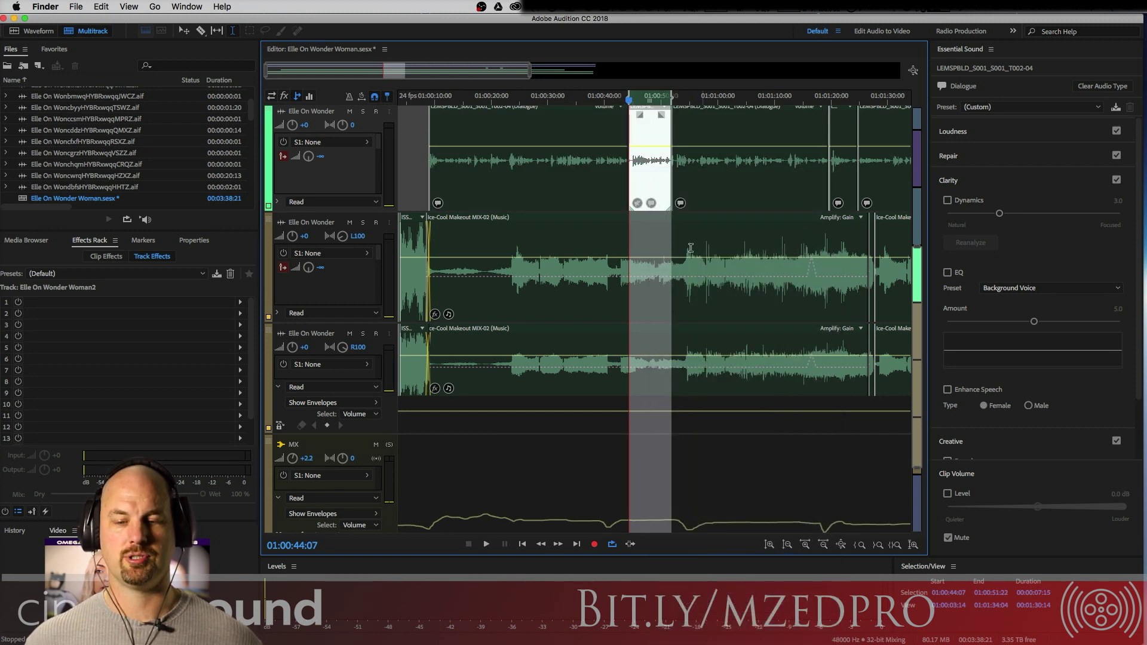
{"action": "left_click", "coordinate": [579, 170]}
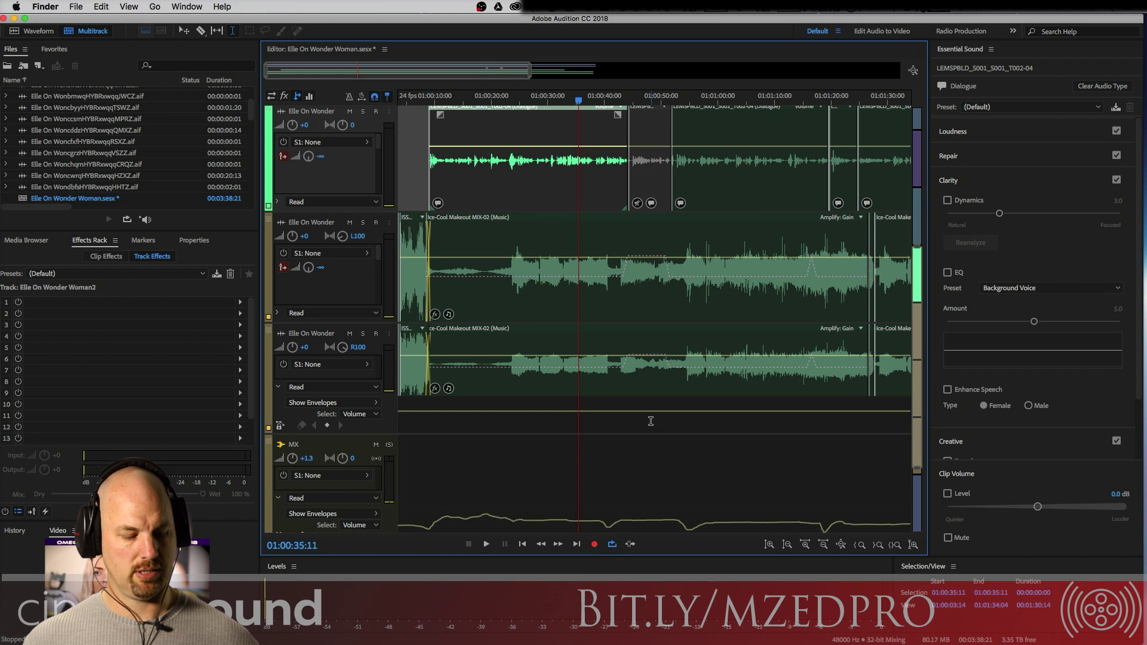
- Select both music clips, set ducking Reduce By to -17.2 dB, and play the mix
{"action": "key", "text": "v"}
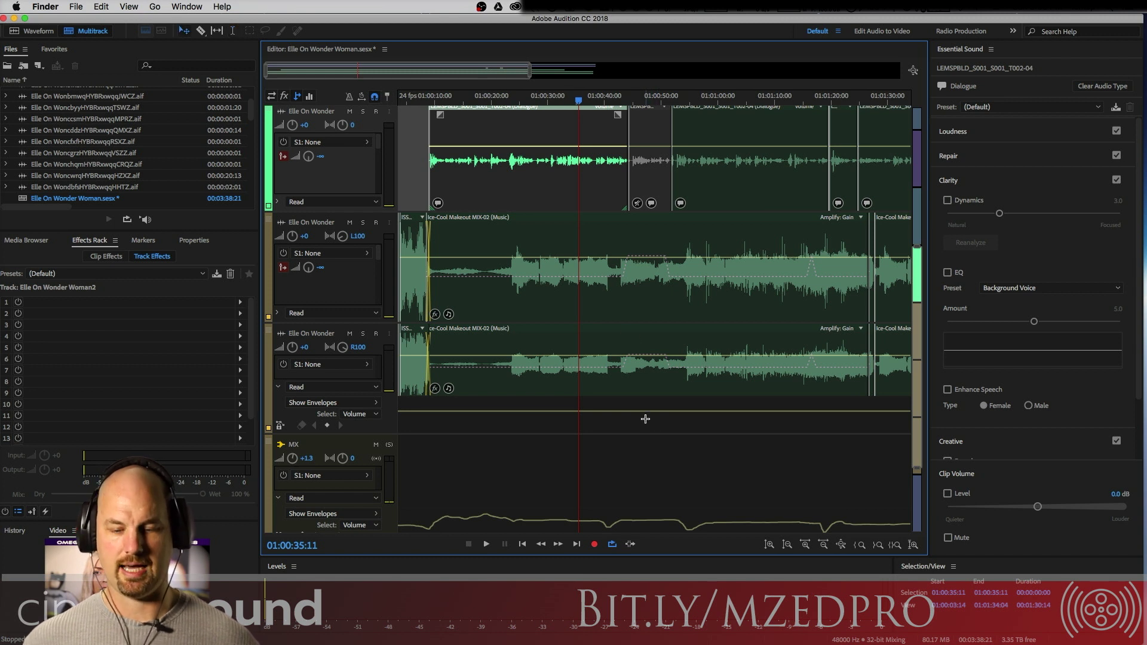
{"action": "left_click", "coordinate": [657, 370]}
{"action": "left_click", "coordinate": [742, 278], "text": "super"}
{"action": "left_click_drag", "start_coordinate": [1075, 244], "coordinate": [1062, 250]}
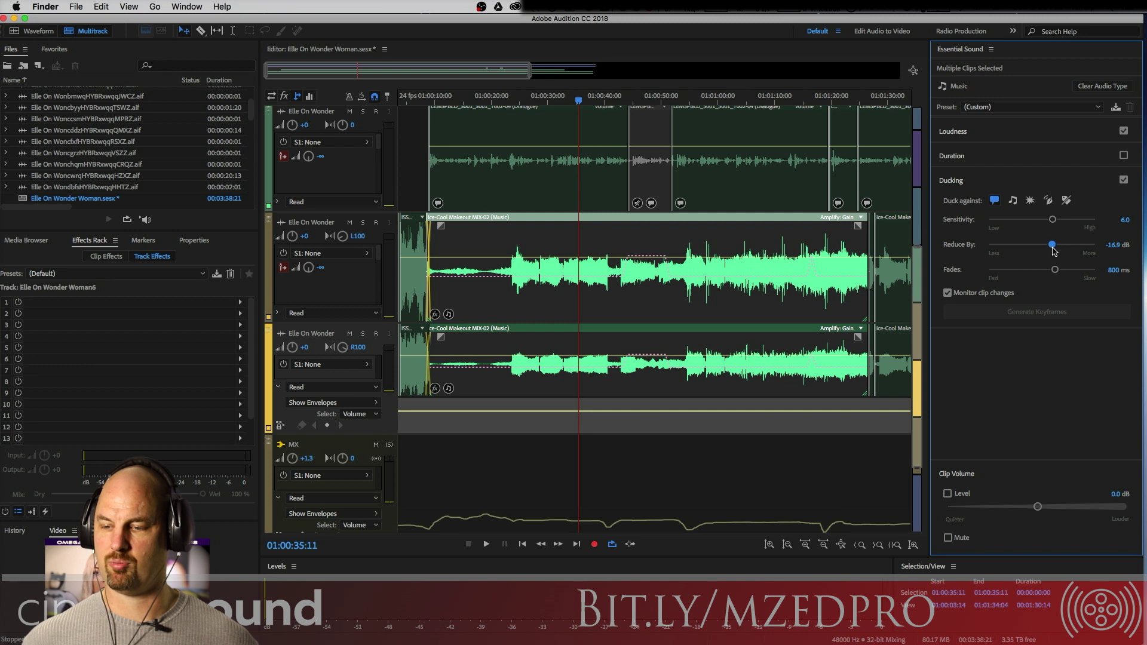
{"action": "left_click_drag", "start_coordinate": [1054, 251], "coordinate": [1055, 251]}
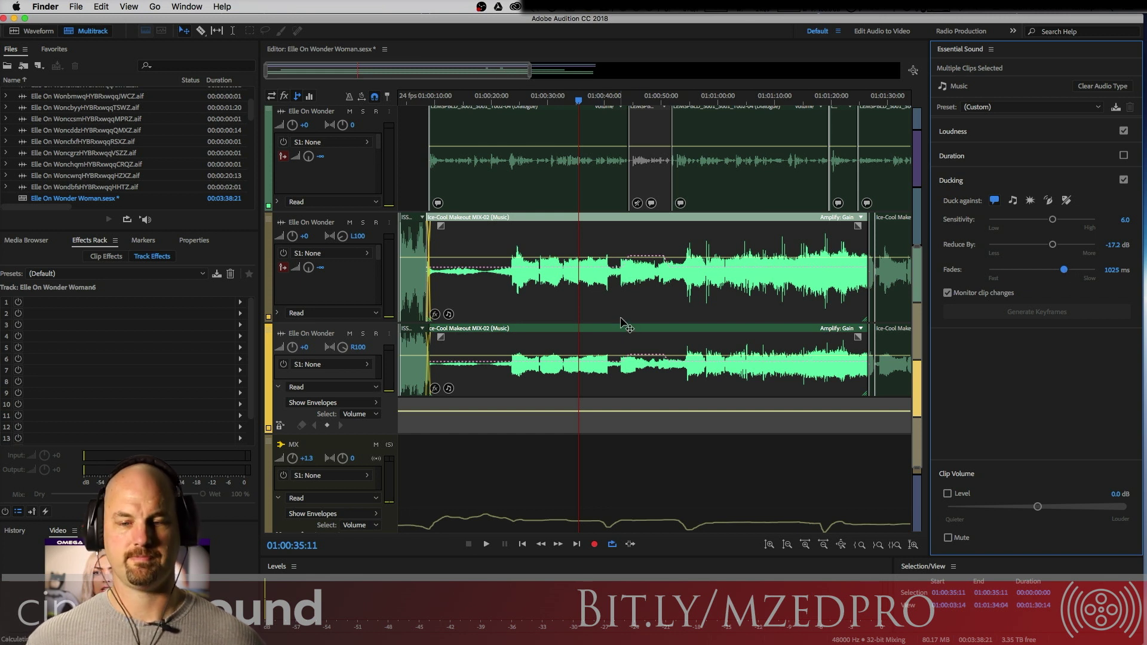
{"action": "key", "text": "space"}
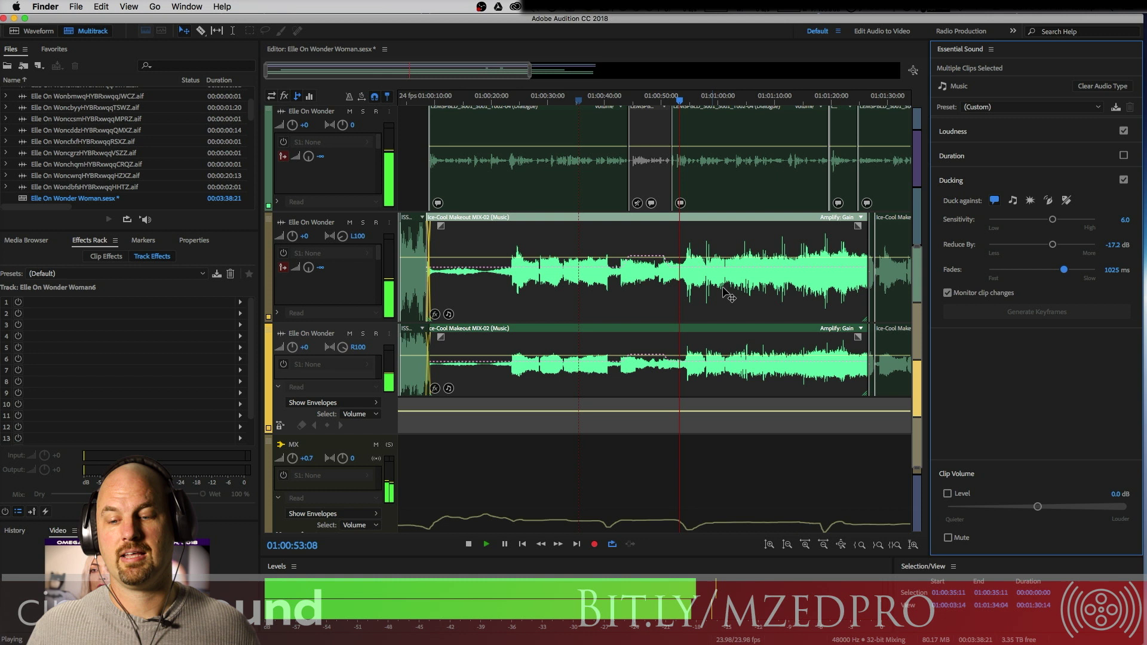
{"action": "key", "text": "space"}
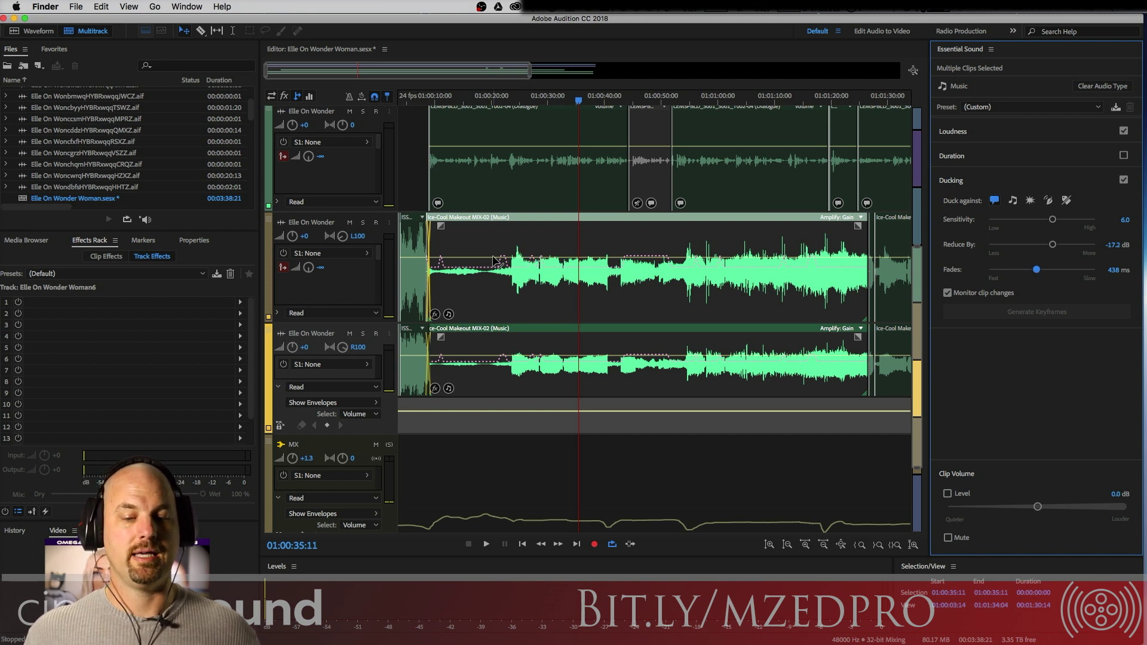
- Play back the mix to hear the 438 ms ducking fades
{"action": "key", "text": "space"}
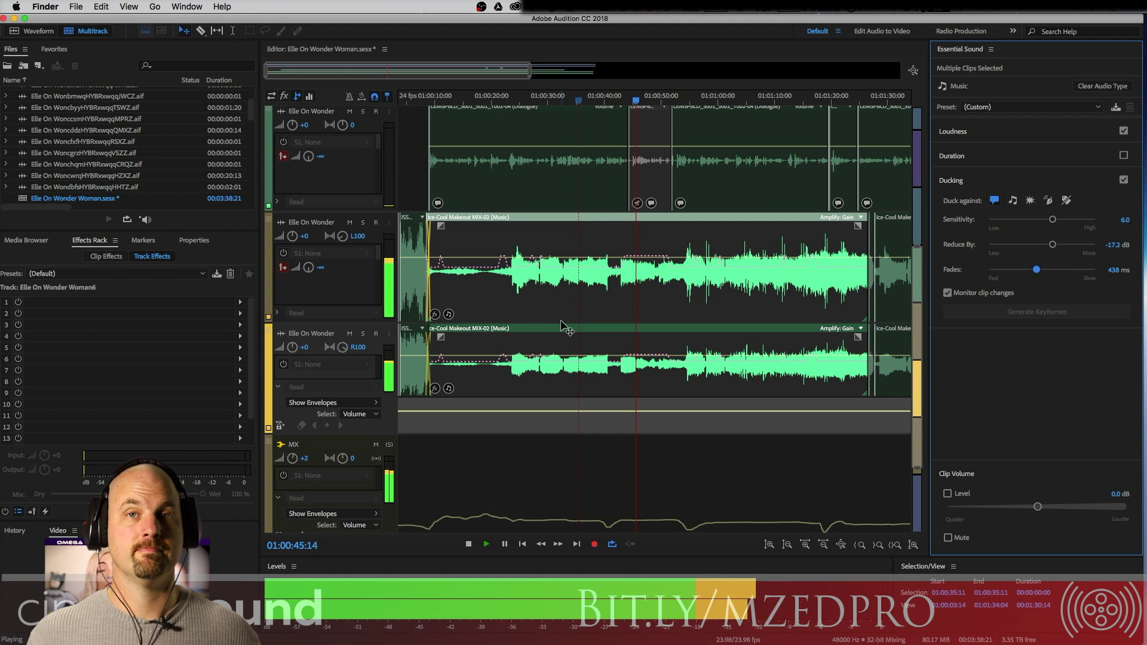
{"action": "key", "text": "space"}
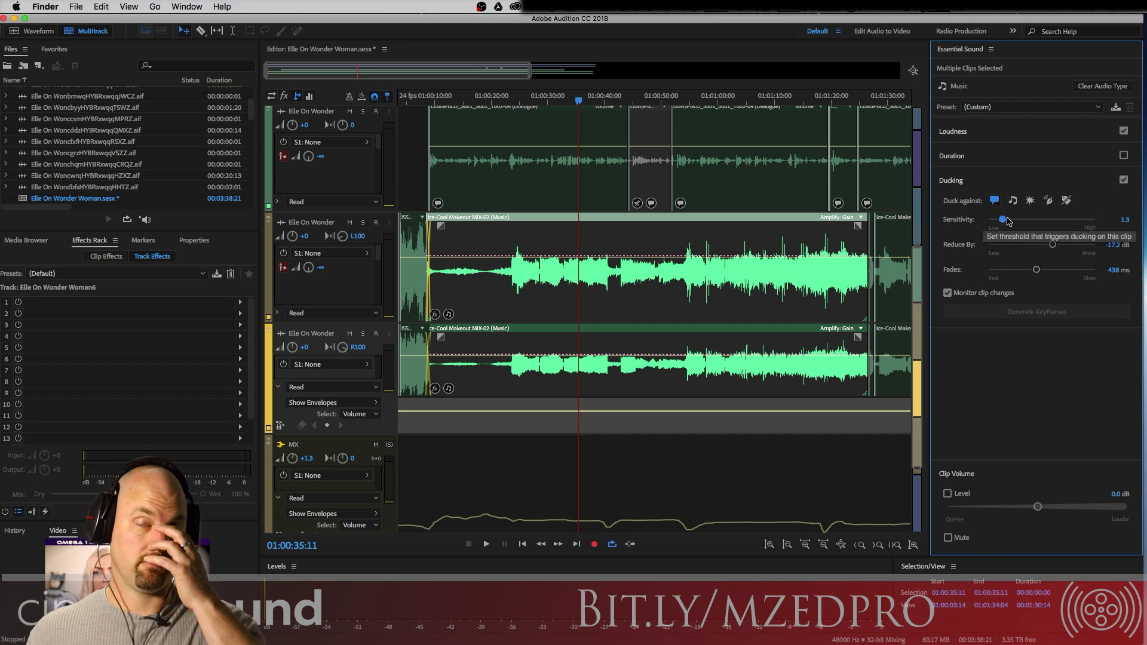
- Raise ducking sensitivity to 10.0 and preview the mix from about 01:00:41
{"action": "left_click_drag", "start_coordinate": [1009, 220], "coordinate": [1097, 221]}
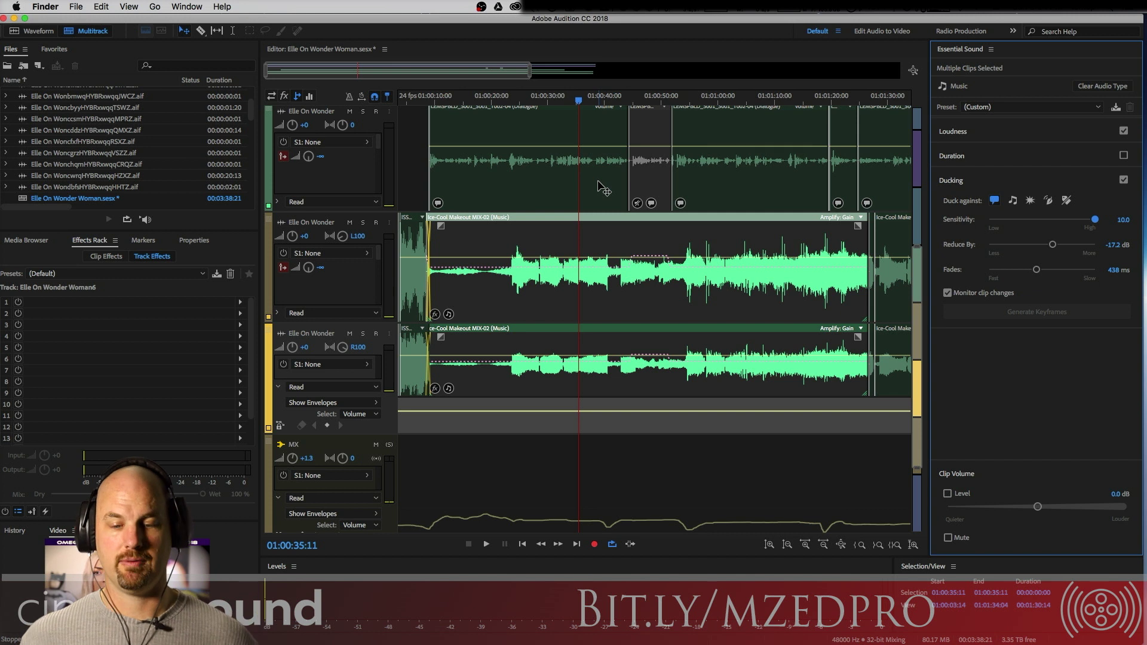
{"action": "left_click", "coordinate": [612, 277]}
{"action": "key", "text": "space"}
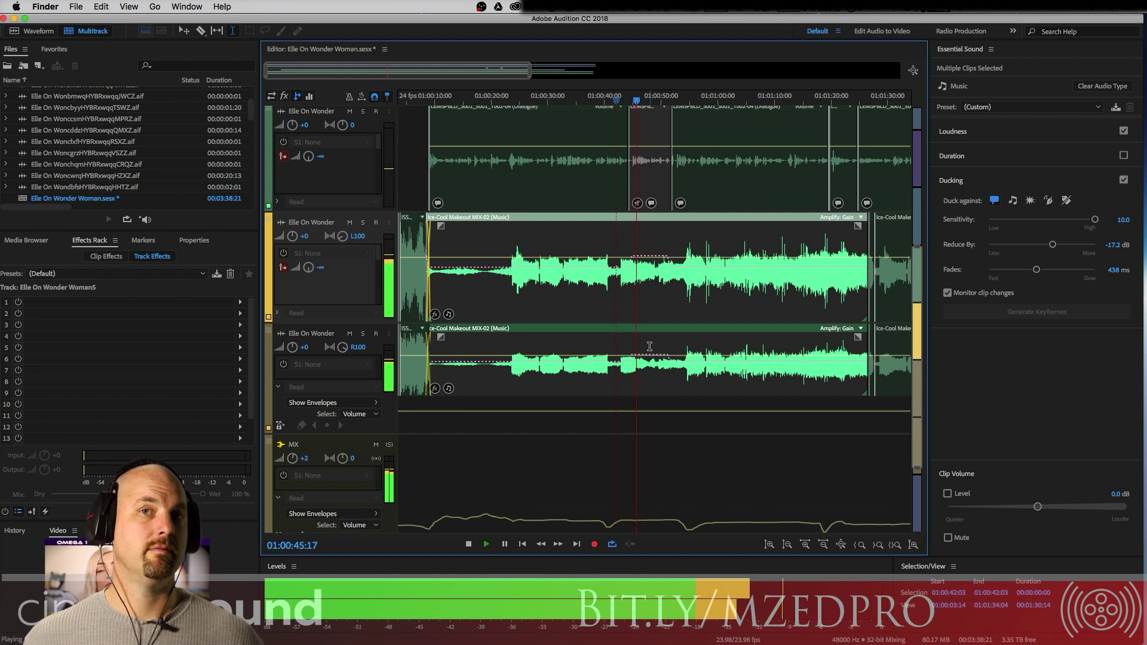
{"action": "key", "text": "space"}
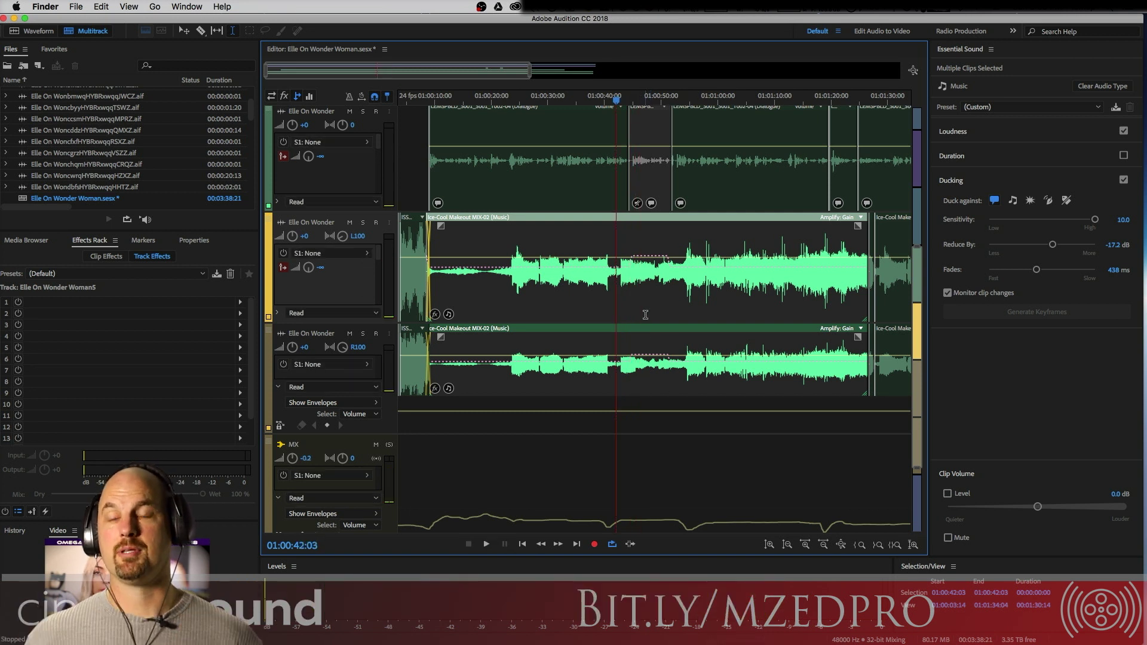
{"action": "left_click", "coordinate": [1095, 221]}
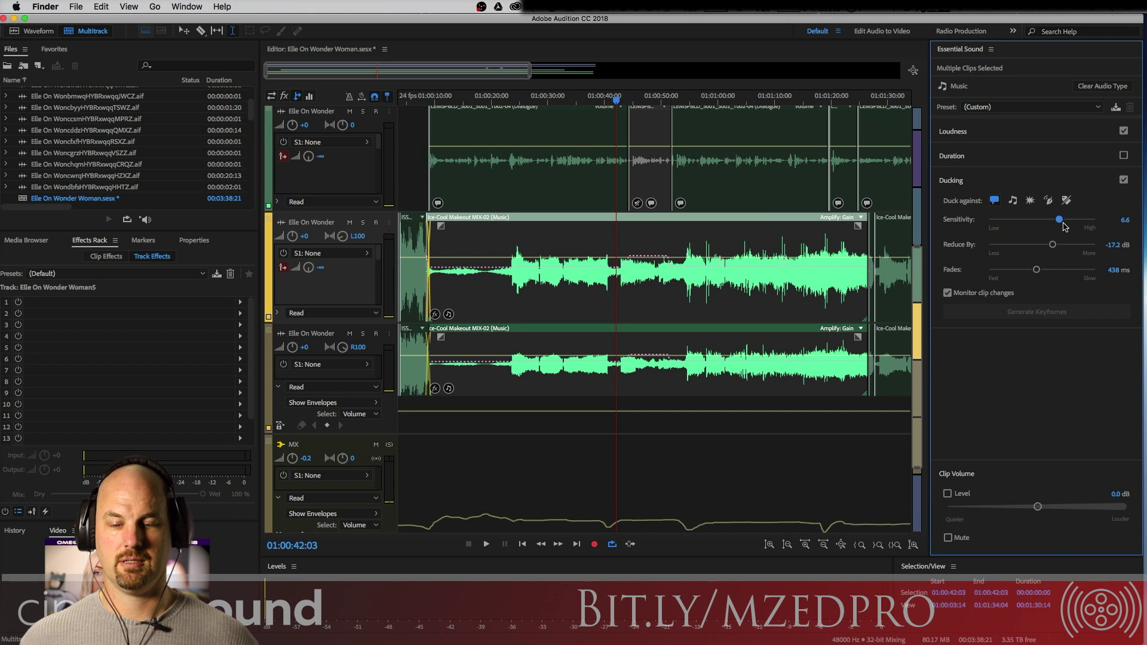
- Play the mix to hear the 7.6 ducking sensitivity
{"action": "key", "text": "space"}
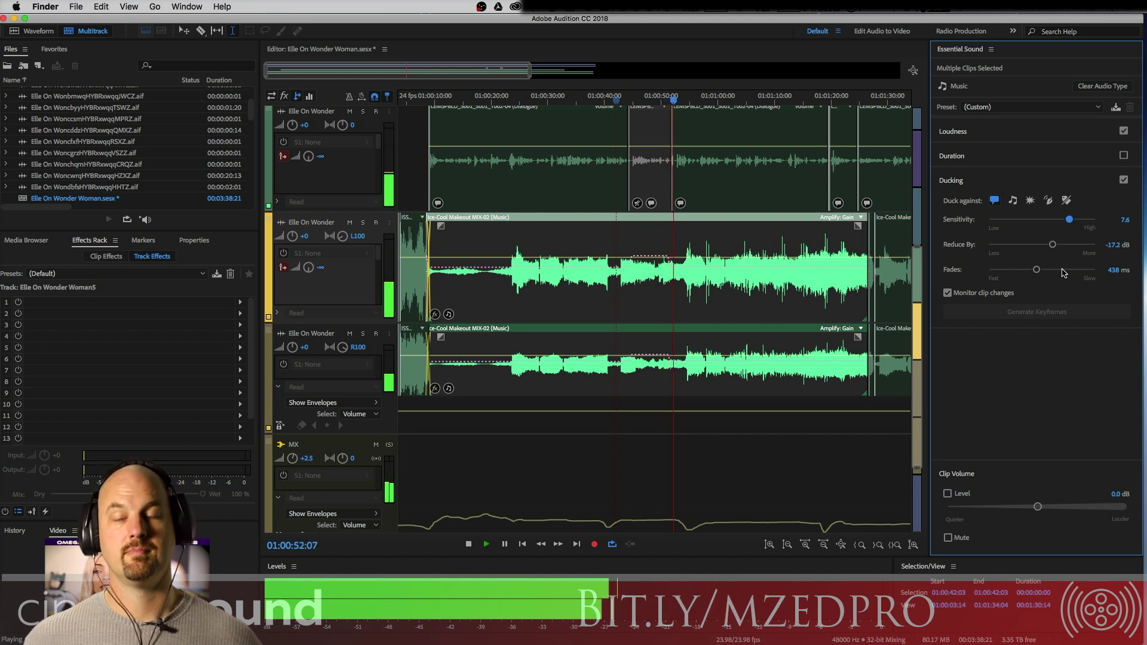
{"action": "key", "text": "space"}
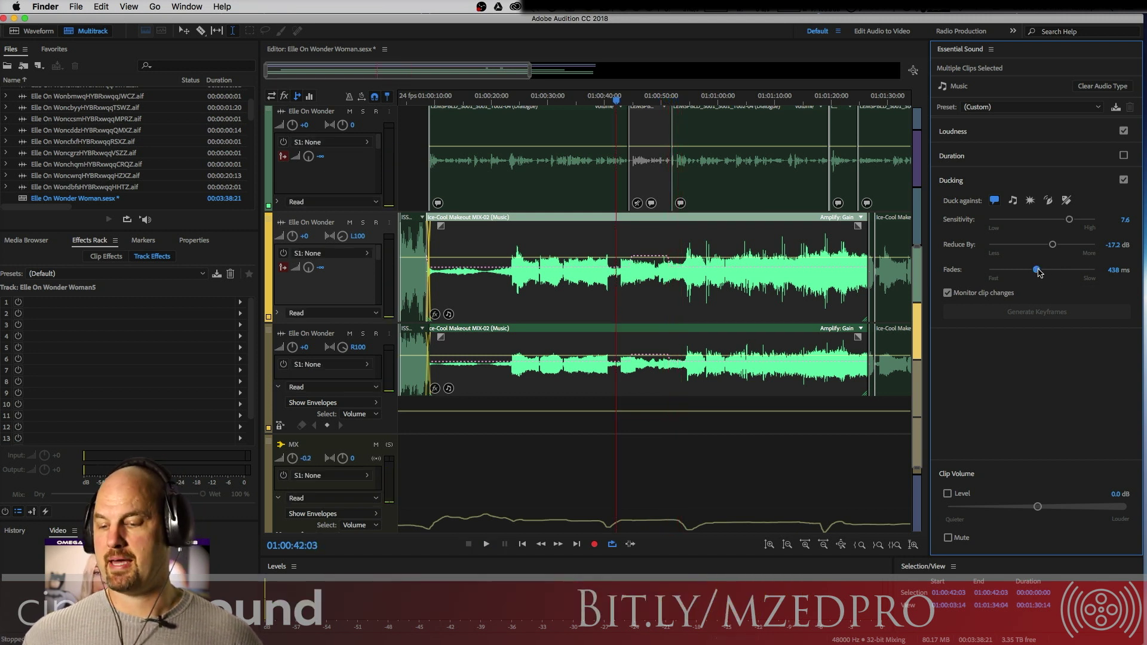
- Set both music clips' Ducking Fades to 779 ms, then play from 01:00:42 and stop
{"action": "left_click_drag", "start_coordinate": [1056, 271], "coordinate": [1053, 272]}
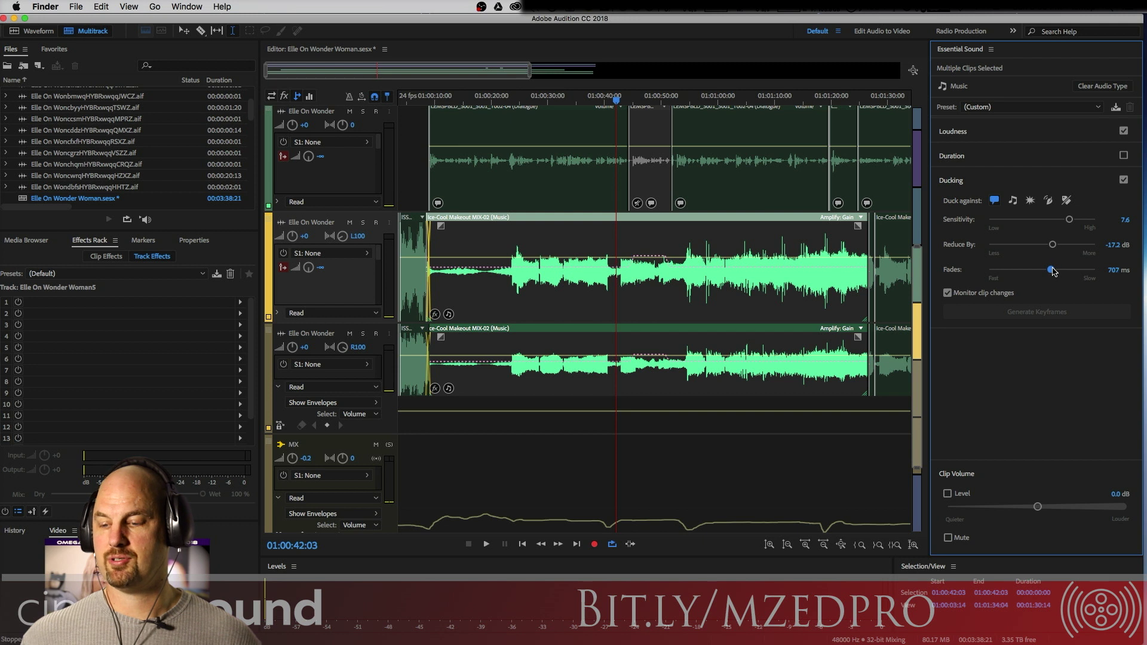
{"action": "key", "text": "space"}
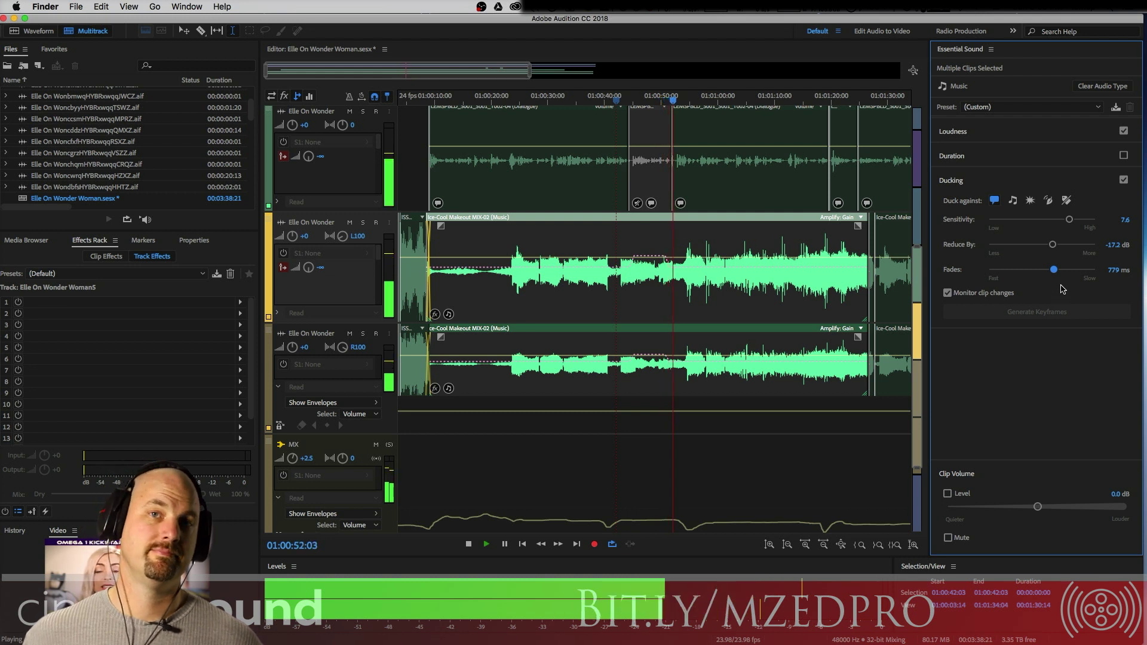
{"action": "key", "text": "space"}
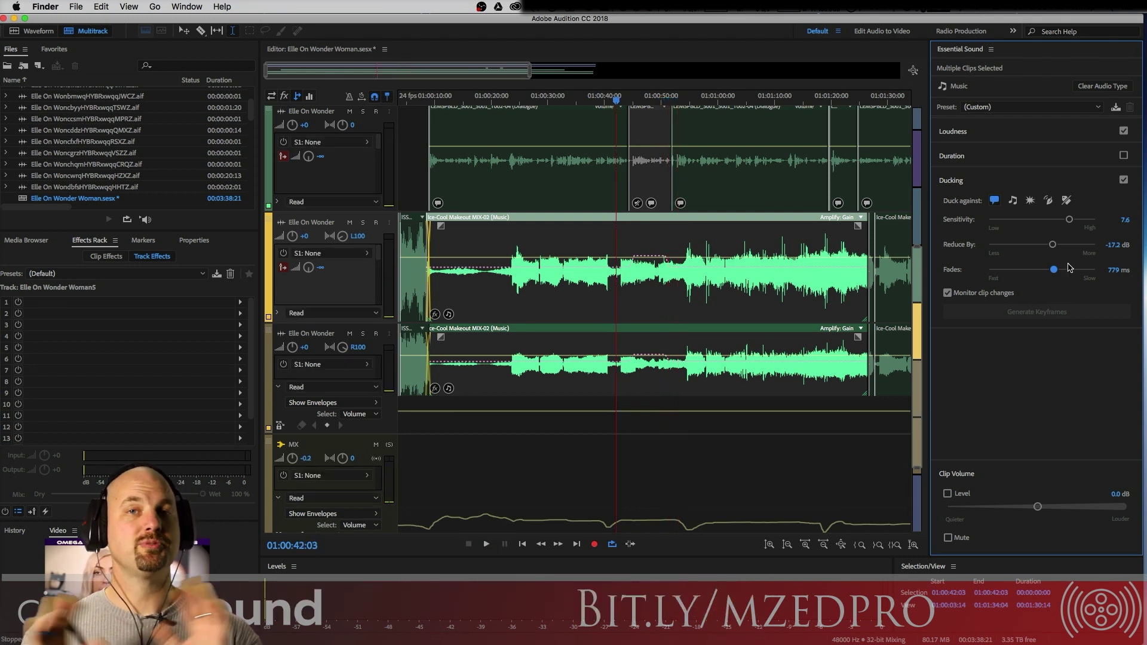